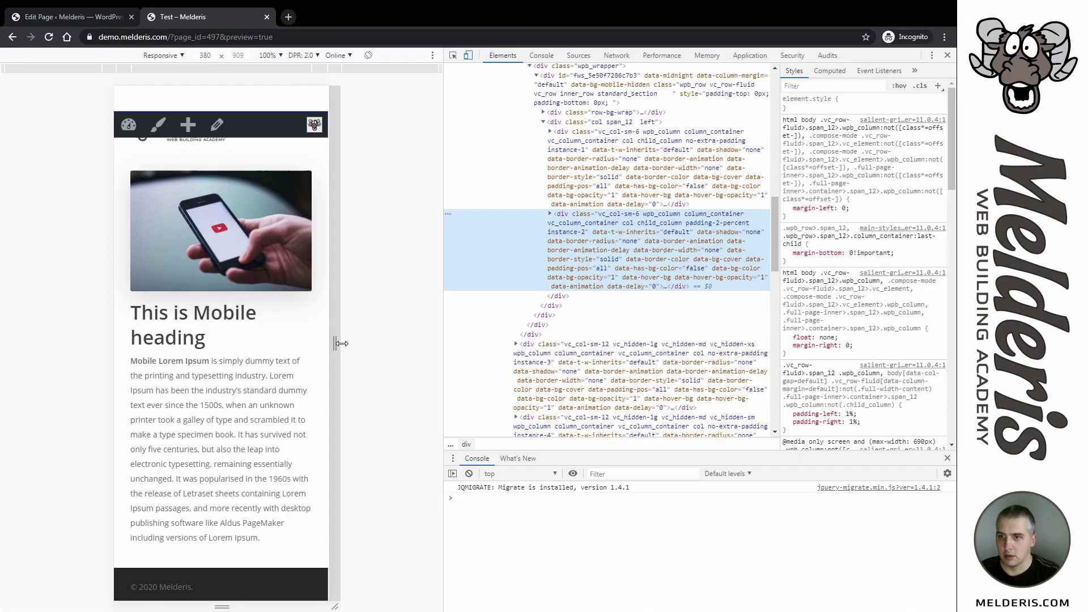
# - Widen the responsive preview from mobile to tablet width, about 742 px, and close the developer tools
pyautogui.moveTo(340, 340); pyautogui.dragTo(476, 347)
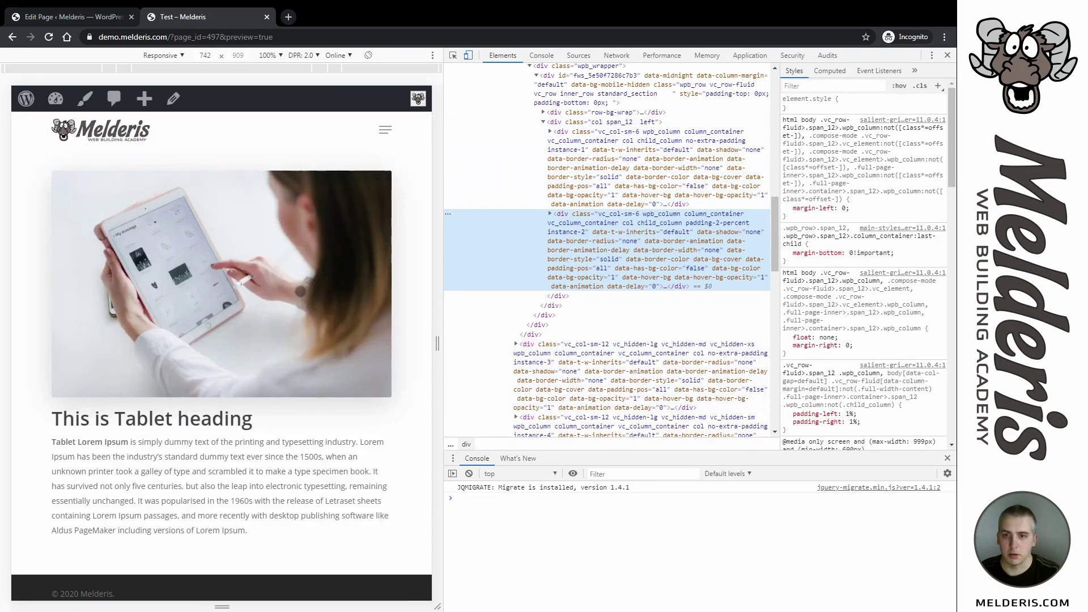
pyautogui.click(947, 54)
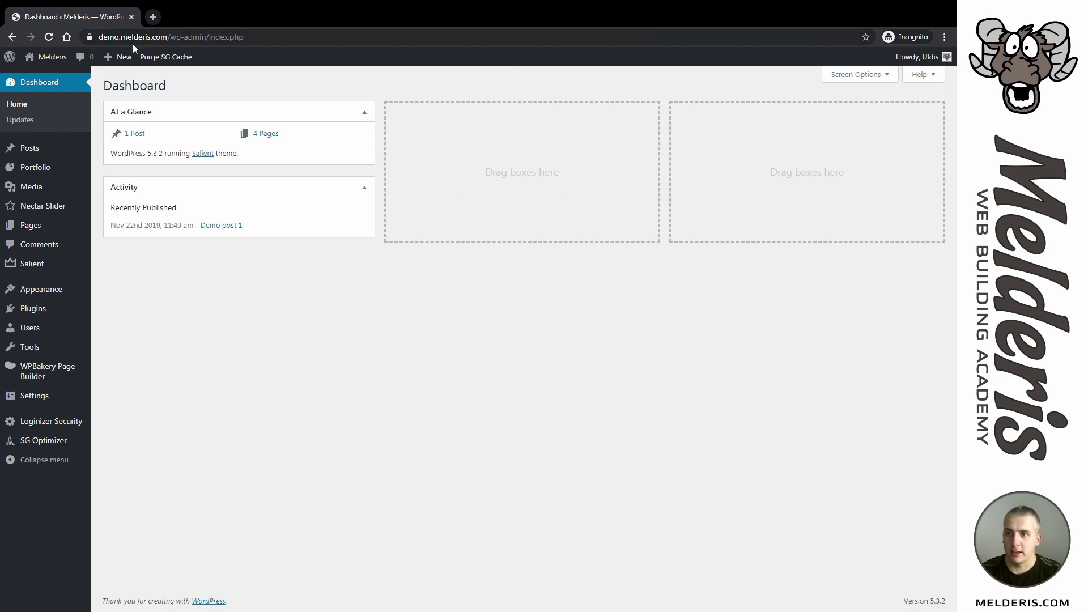
# - Create a new page titled "Test" and save it as a draft
pyautogui.moveTo(113, 57)
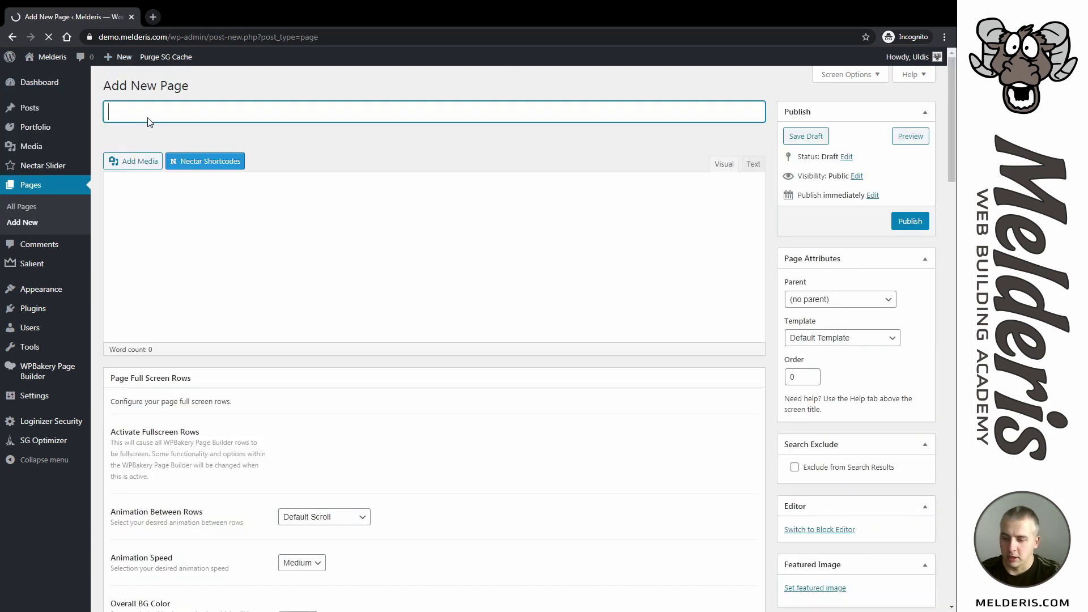
pyautogui.write('Test')
pyautogui.click(801, 138)
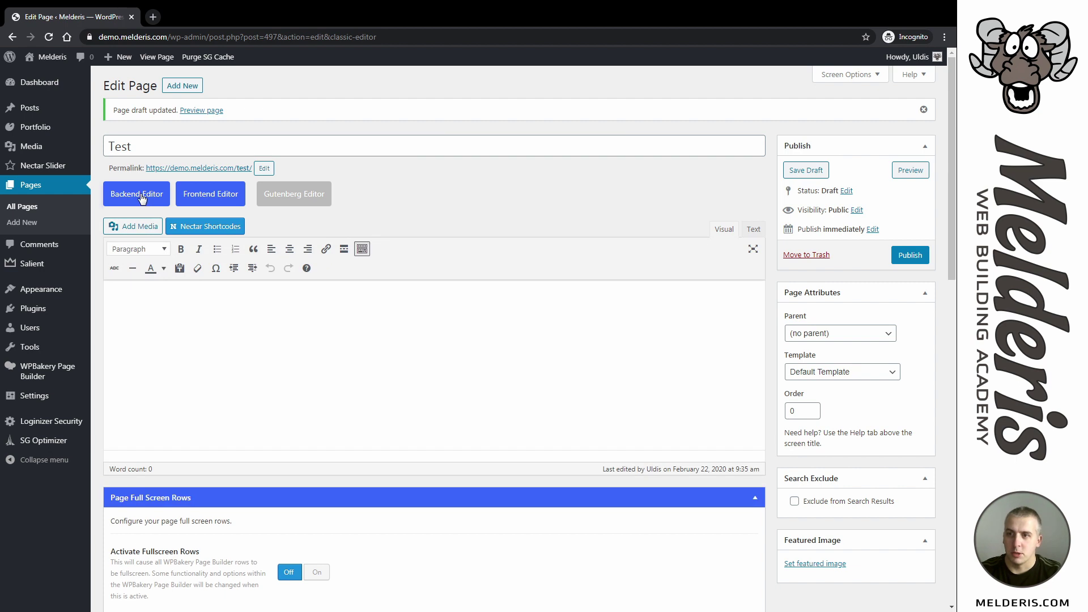
# - Switch the Test page to the WPBakery backend editor and add a Row element
pyautogui.click(142, 195)
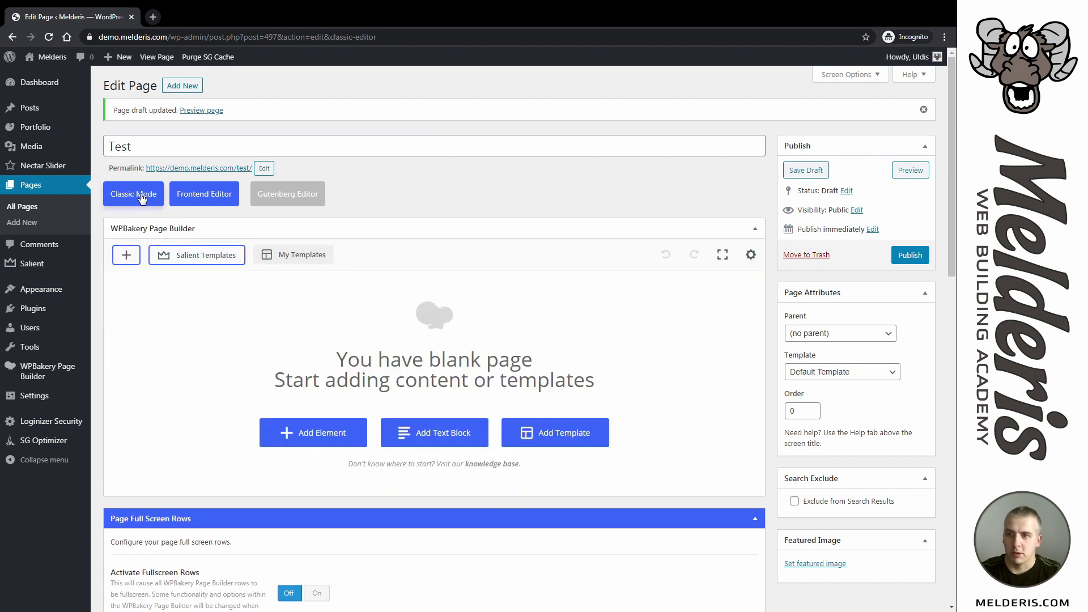
pyautogui.click(324, 440)
pyautogui.click(180, 182)
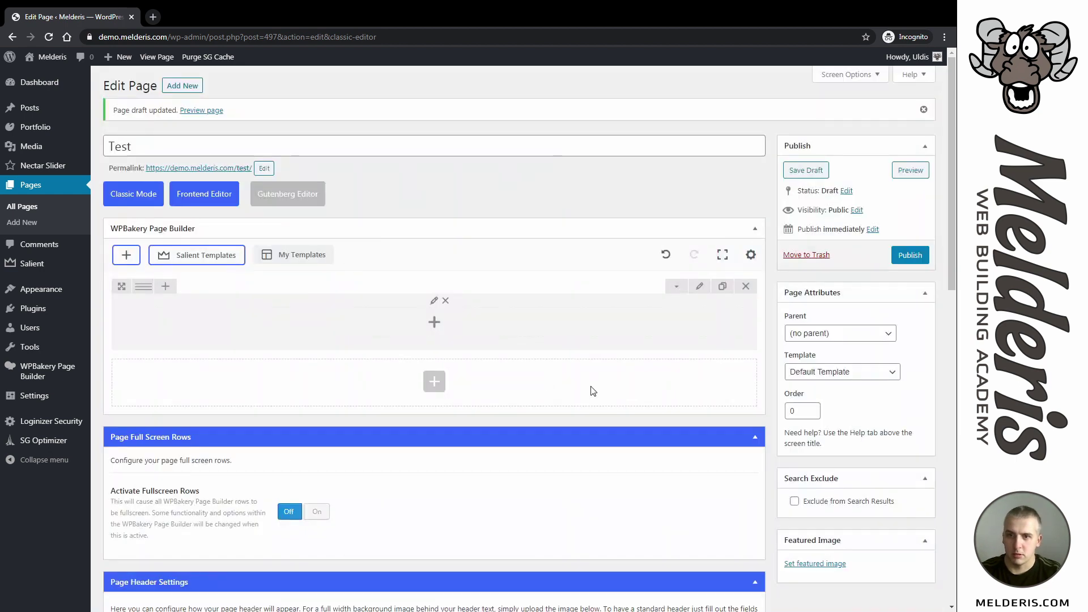
# - Add an inner row inside the row's column and split it into two equal columns
pyautogui.click(434, 322)
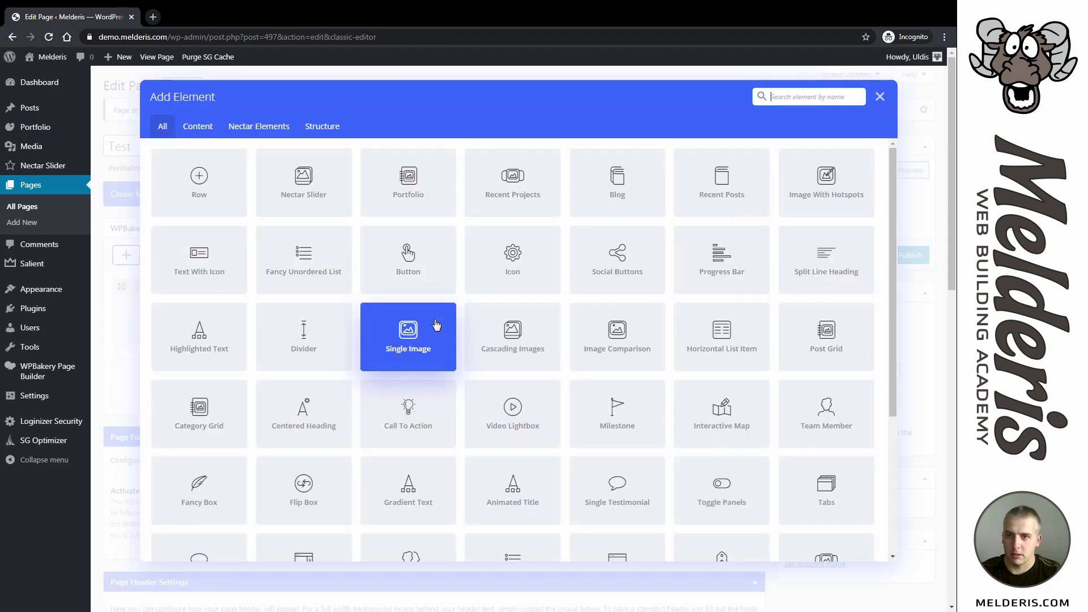
pyautogui.click(174, 193)
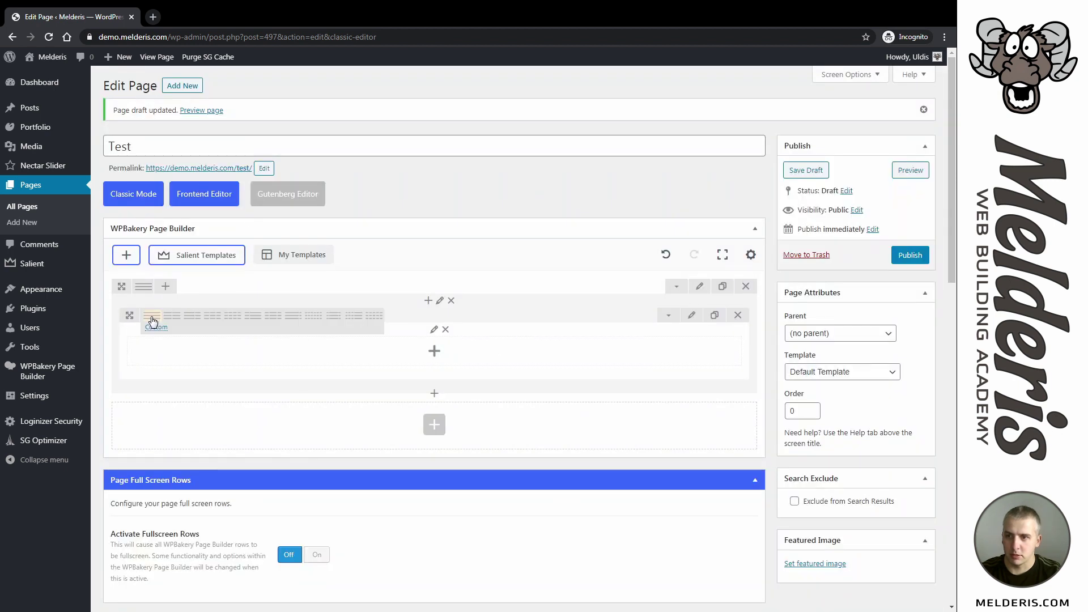
pyautogui.click(172, 322)
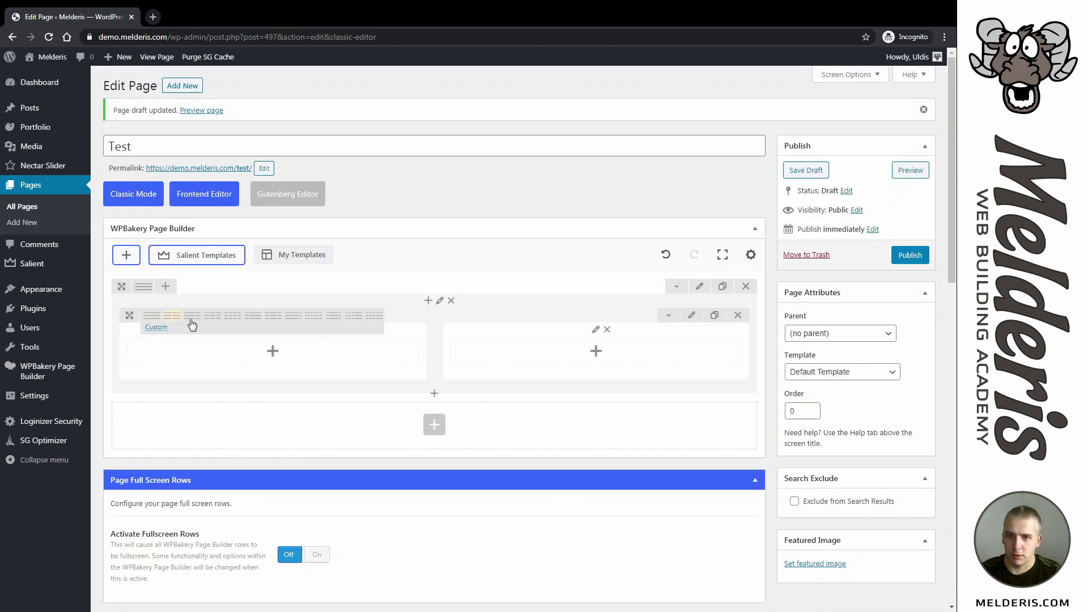
# - Add a Single Image element to the first inner column using imac.jpeg from the media library
pyautogui.click(272, 352)
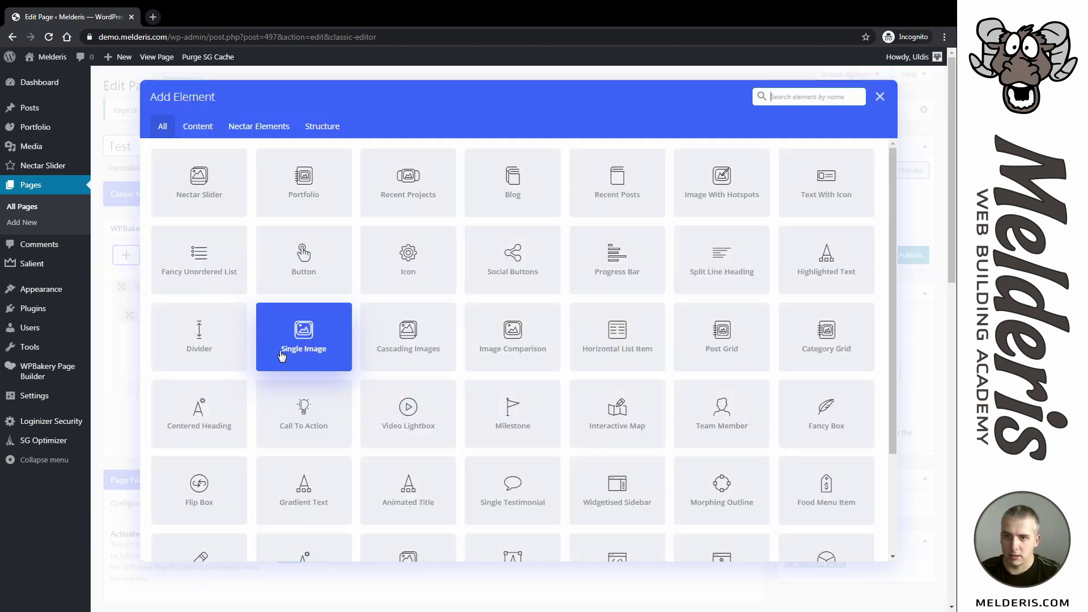
pyautogui.click(274, 354)
pyautogui.click(176, 171)
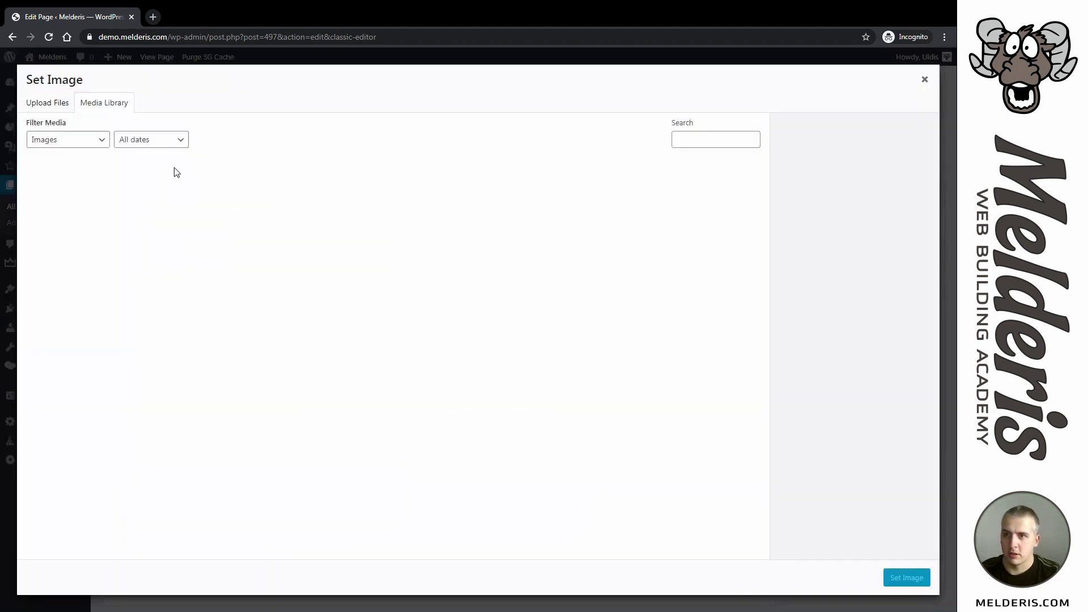
pyautogui.click(249, 228)
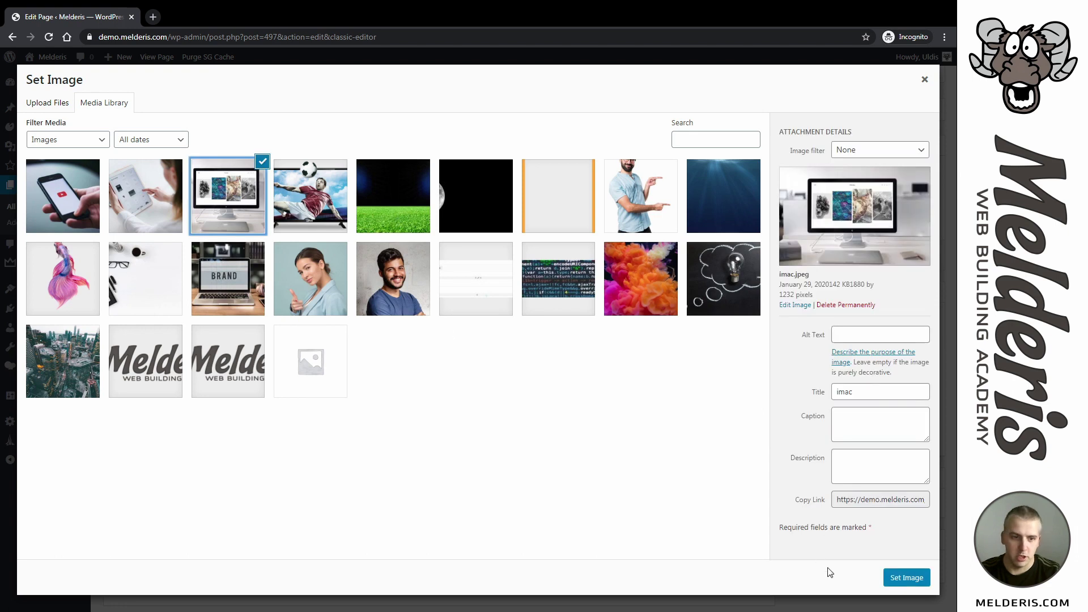
pyautogui.click(905, 577)
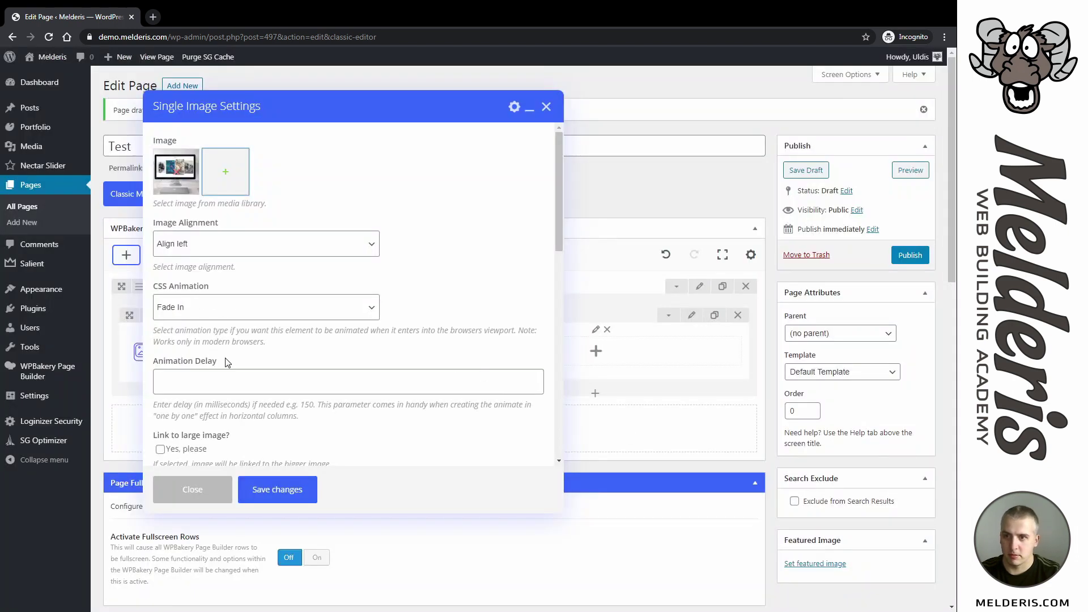
# - Set the image's border radius to 3px and its box shadow to Small Depth, and save the settings
pyautogui.scroll(-8, 235, 370)
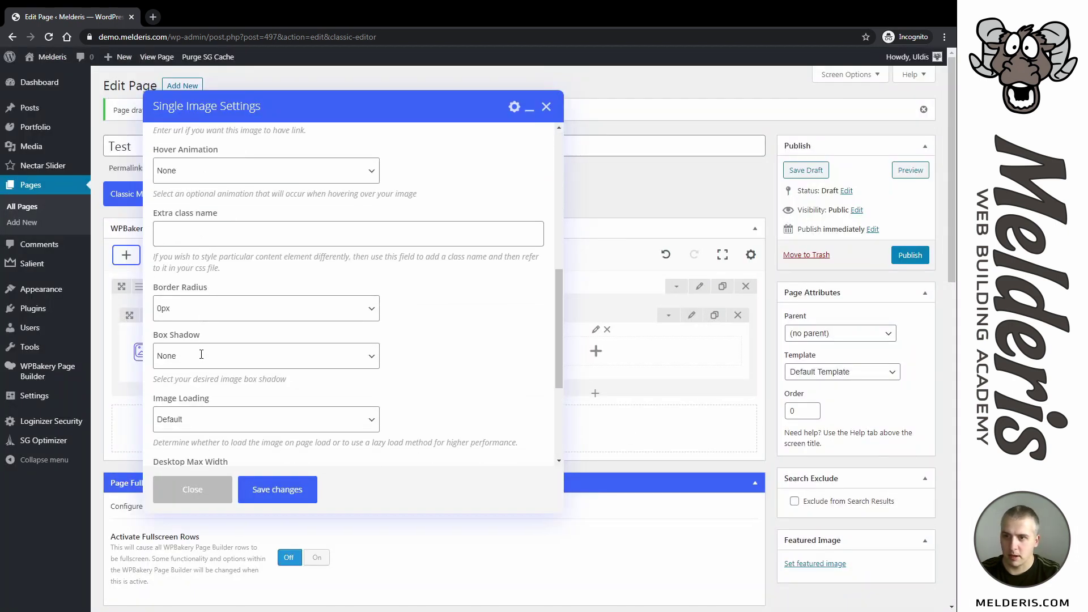
pyautogui.click(204, 312)
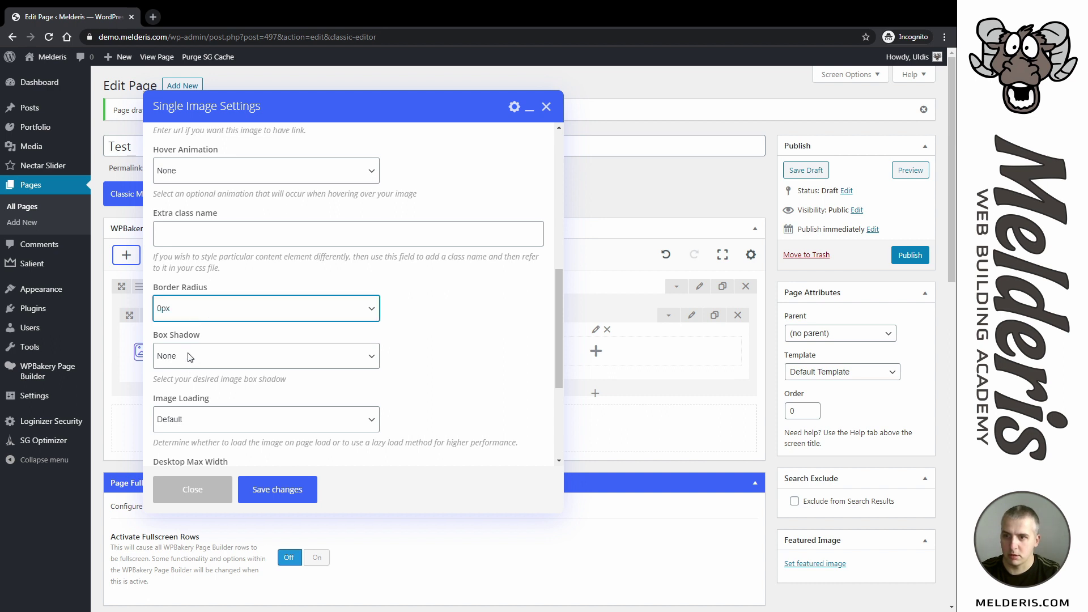
pyautogui.click(190, 356)
pyautogui.click(198, 398)
pyautogui.click(271, 487)
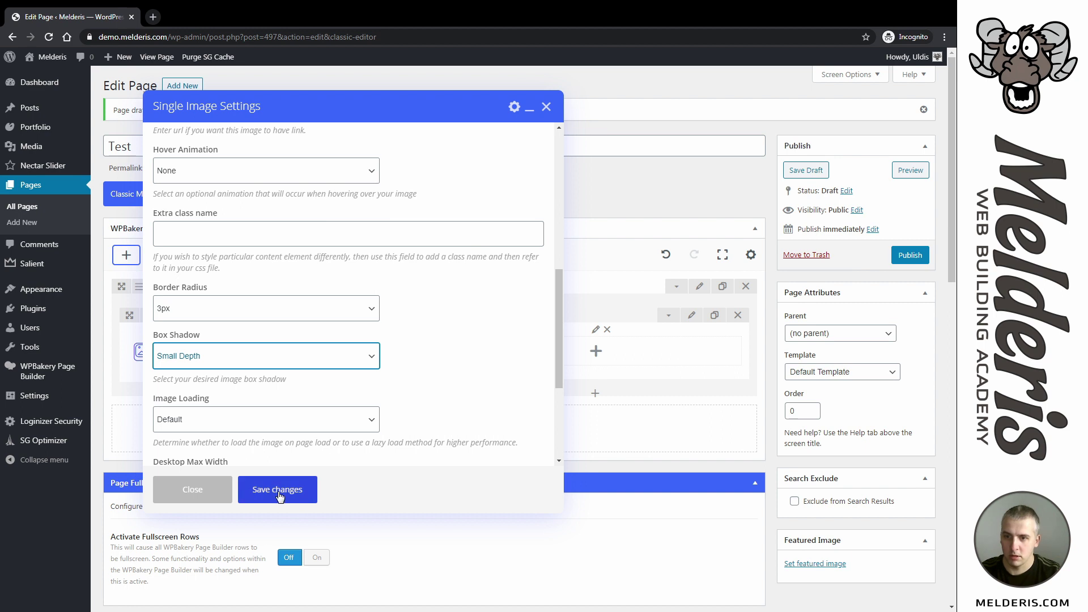
# - Add a Custom Heading element to the second inner column with the text "This is Desktop heading" and save it
pyautogui.click(595, 353)
pyautogui.write('Head')
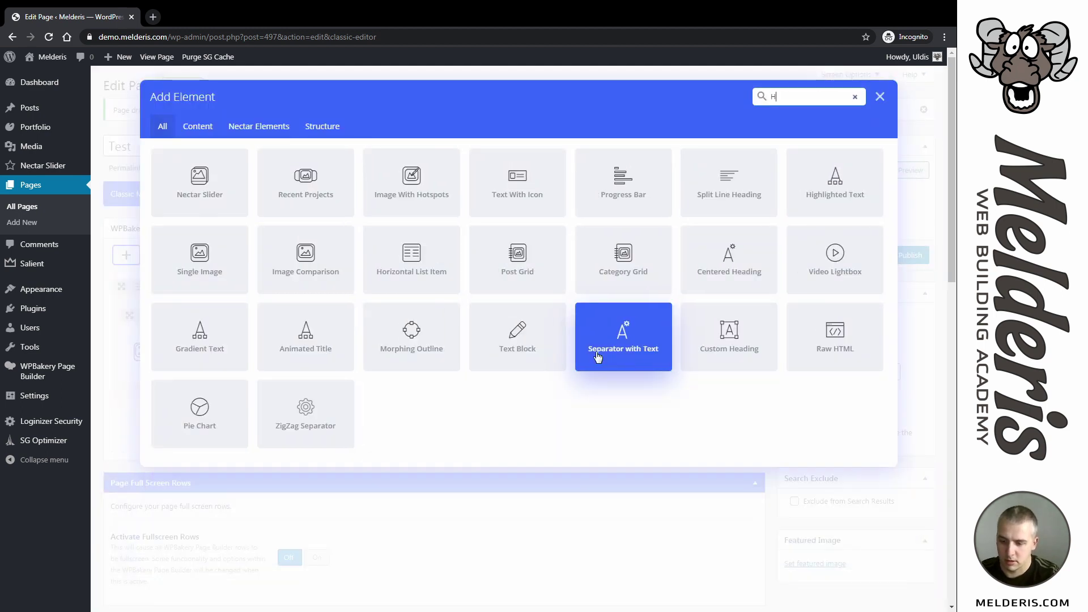
pyautogui.click(538, 195)
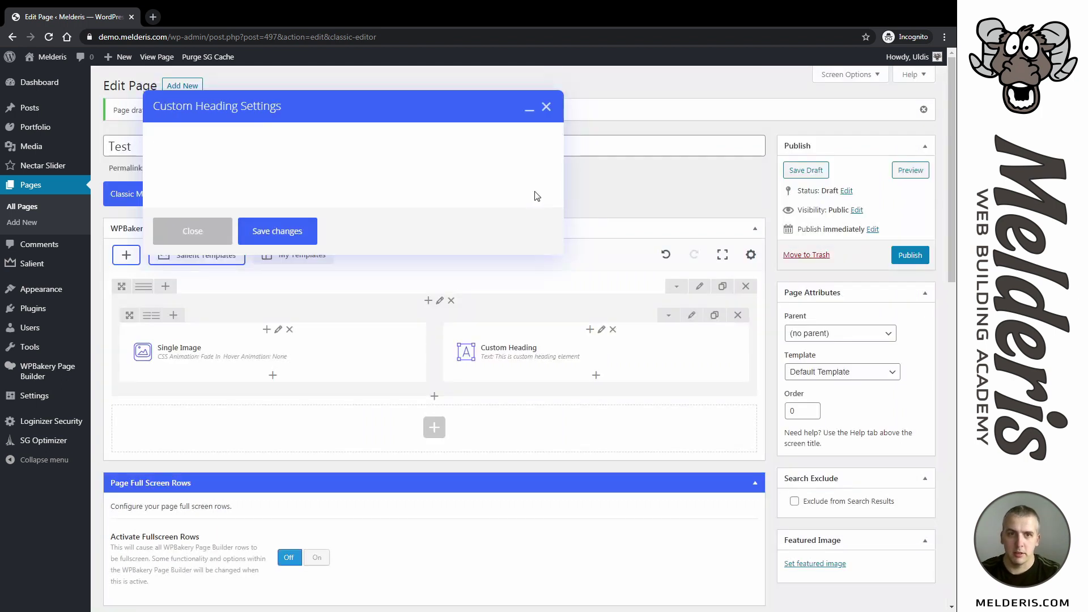
pyautogui.moveTo(296, 247); pyautogui.dragTo(134, 254)
pyautogui.write('This is Desktop heading')
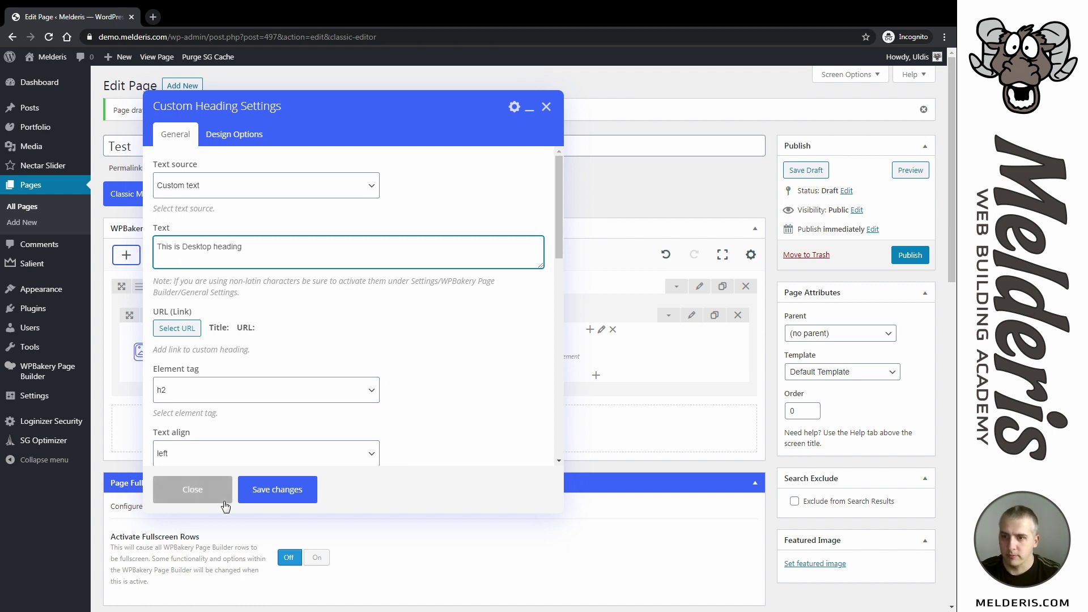
pyautogui.click(266, 493)
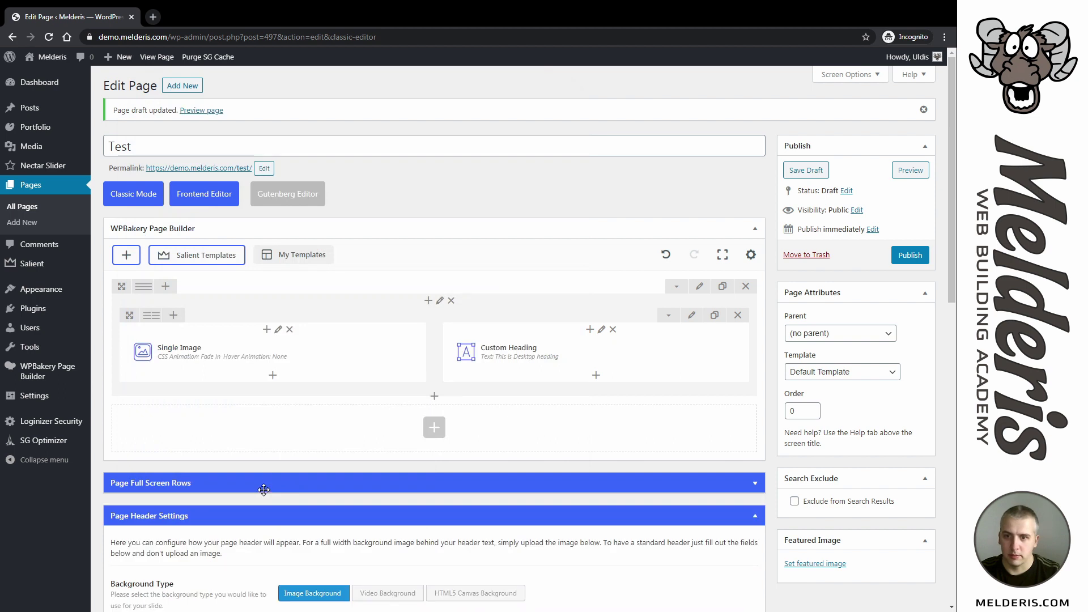
# - Make the desktop heading use the theme's default font family and save its settings
pyautogui.click(611, 354)
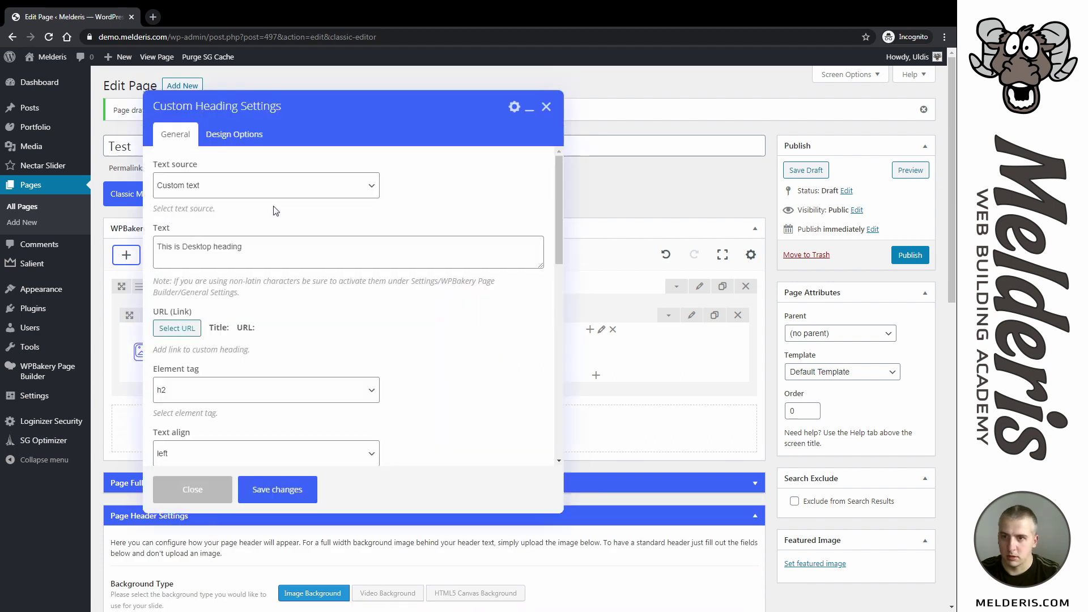
pyautogui.scroll(-6, 304, 291)
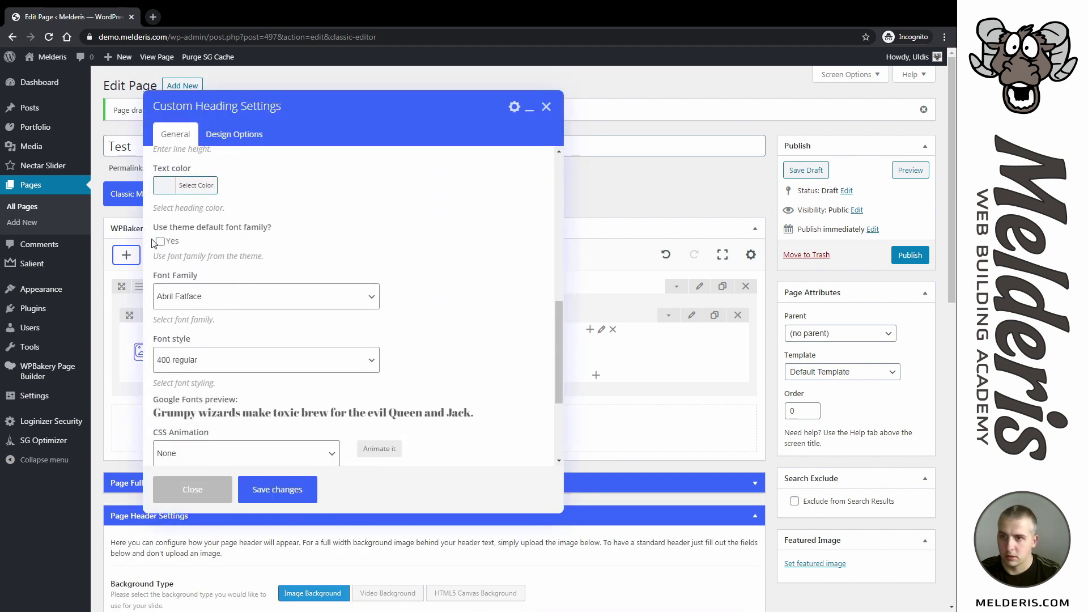
pyautogui.click(161, 242)
pyautogui.click(277, 504)
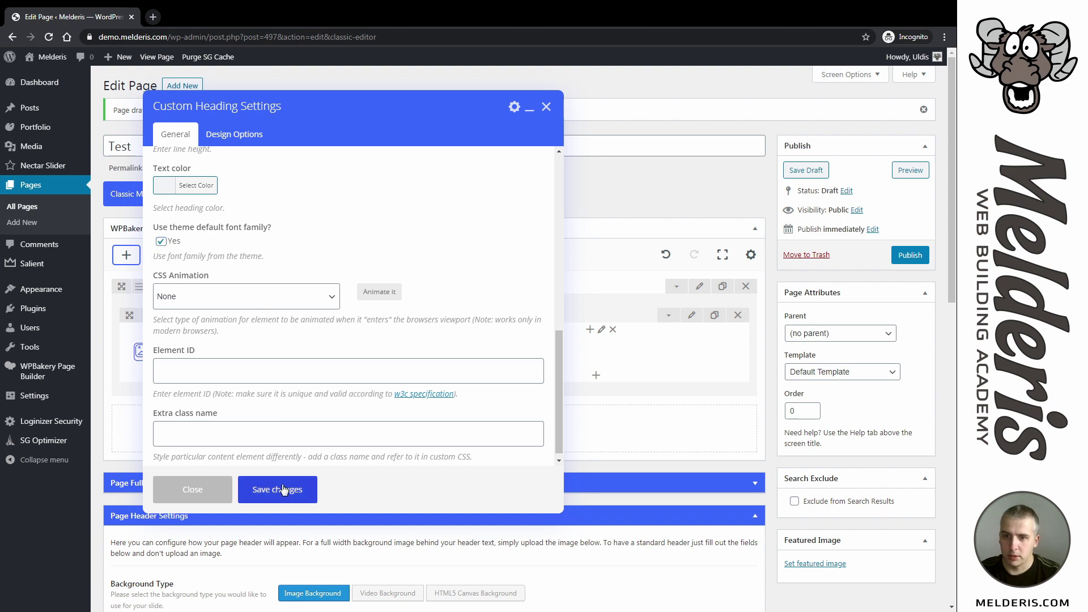
# - Add a Text Block below the heading and replace its sample text with the "Lorem Ipsum is simply dummy text" paragraph
pyautogui.click(596, 376)
pyautogui.write('tex')
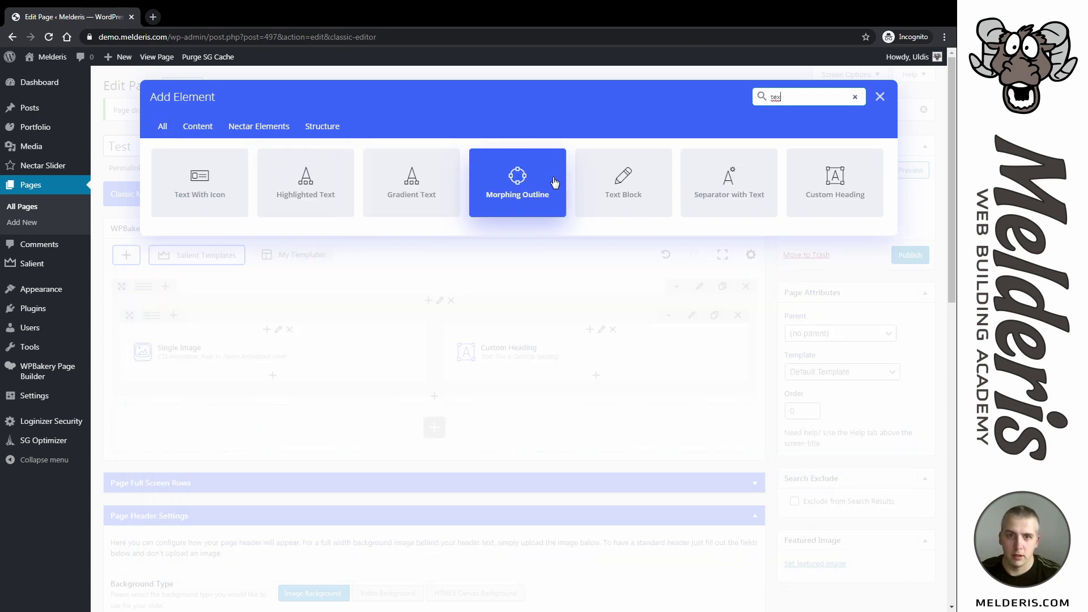
pyautogui.click(624, 178)
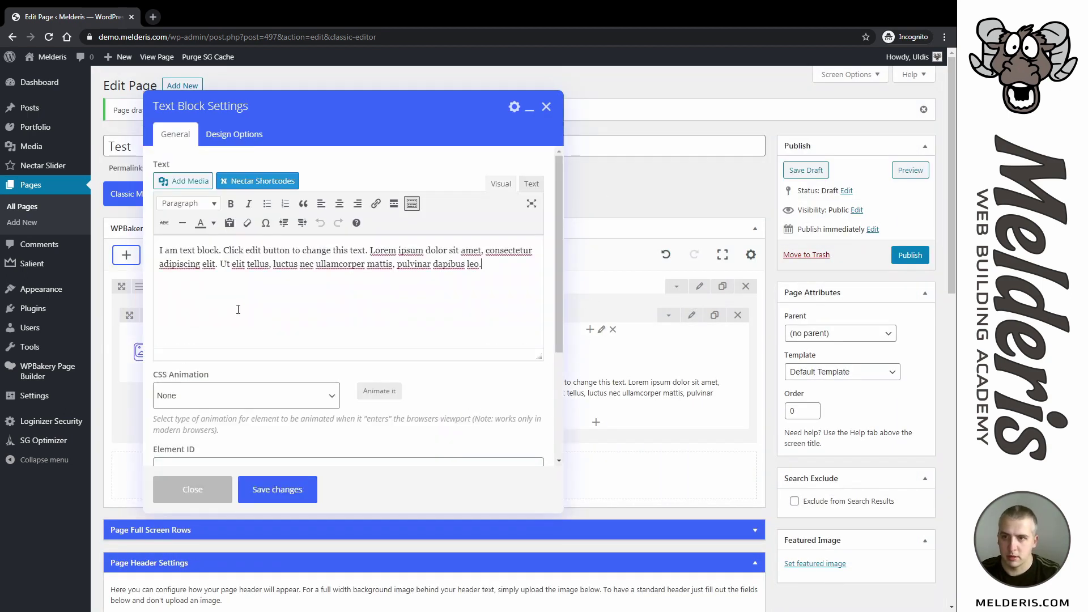
pyautogui.hotkey('ctrl', 'a')
pyautogui.write('Lorem Ipsum is simply dummy text of the printing and typesetting industry. Lorem Ipsum has been the industry’s standard dummy text ever since the 1500s, when an unknown printer took a galley of type and scrambled it to make a type specimen book. It has survived not only five centuries, but also the leap into electronic typesetting, remaining essentially unchanged. It was popularised in the 1960s with the release of Letraset sheets containing Lorem Ipsum passages, and more recently with desktop publishing software like Aldus PageMaker including versions of Lorem Ipsum.')
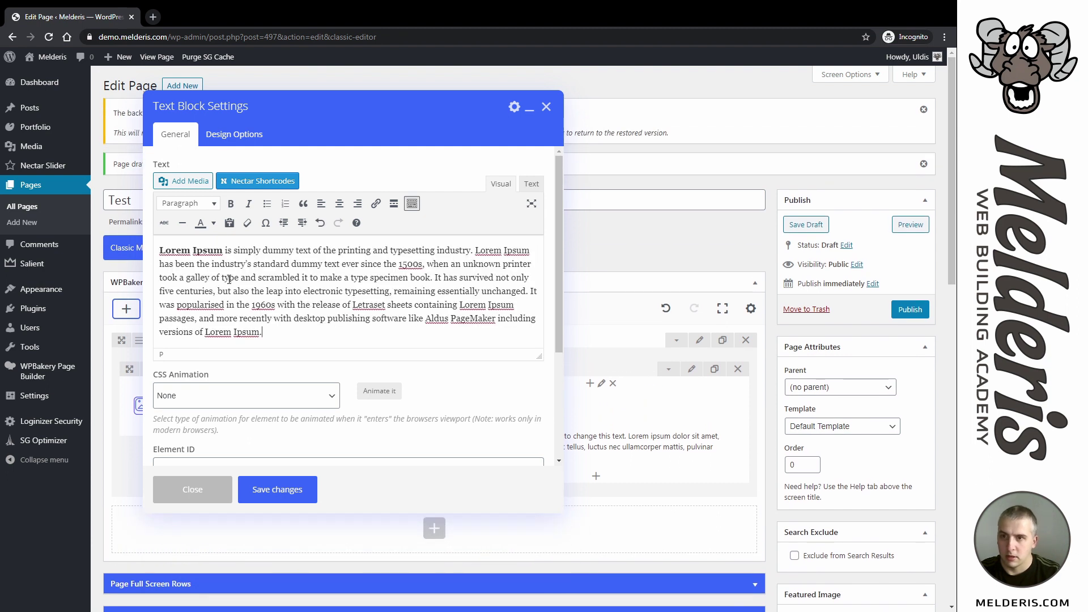
# - Insert the word "Desktop" before the bold "Lorem Ipsum" at the paragraph's start and save the text block
pyautogui.click(188, 255)
pyautogui.press('Home')
pyautogui.write('Deskto')
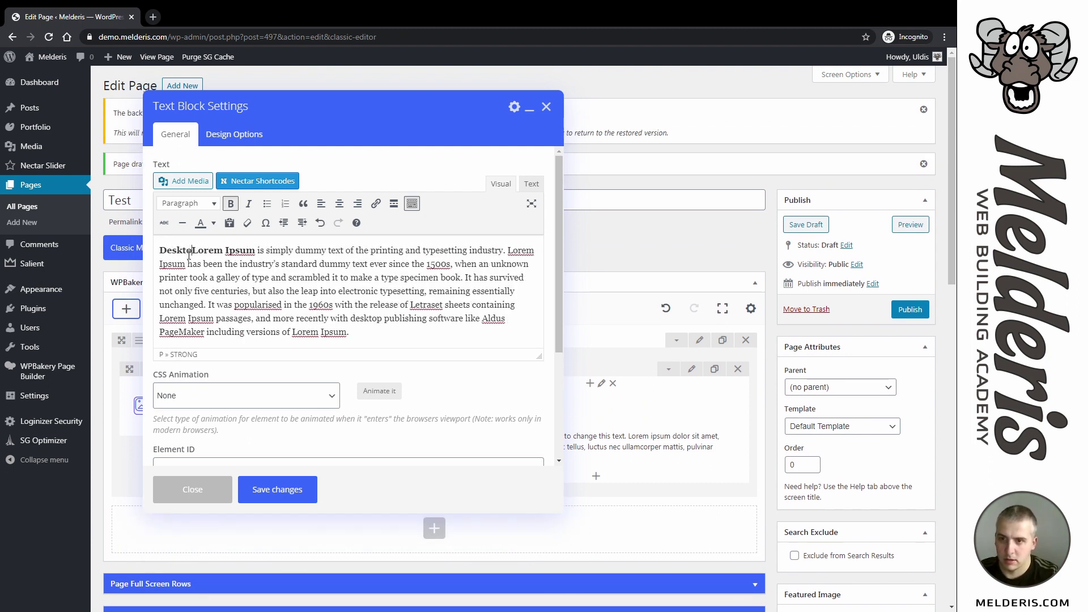
pyautogui.write('p')
pyautogui.click(285, 499)
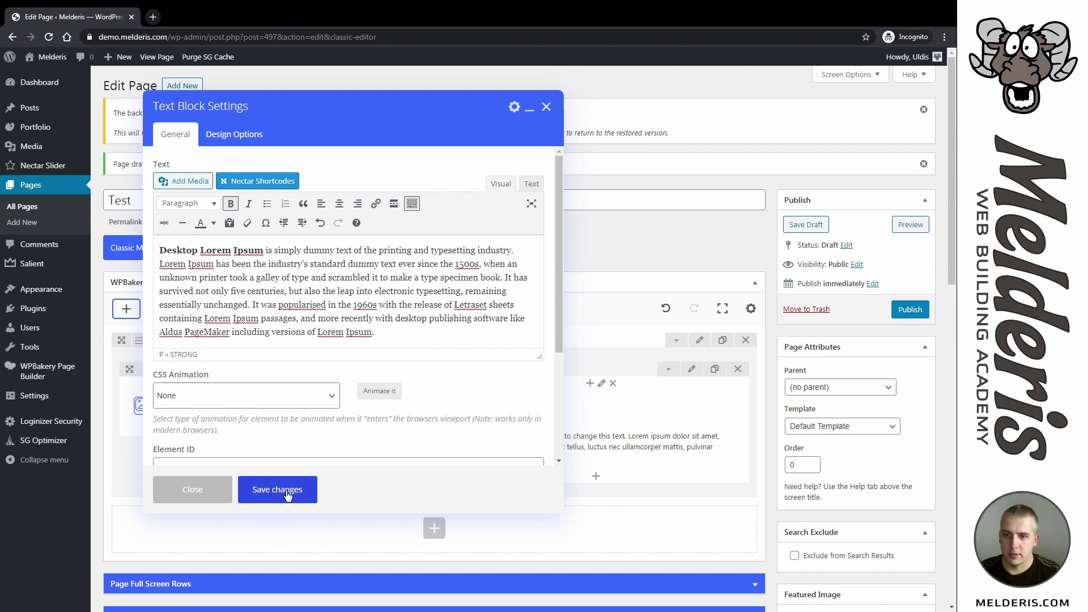
# - Set the second inner column's padding to 2% and save the column settings
pyautogui.click(601, 385)
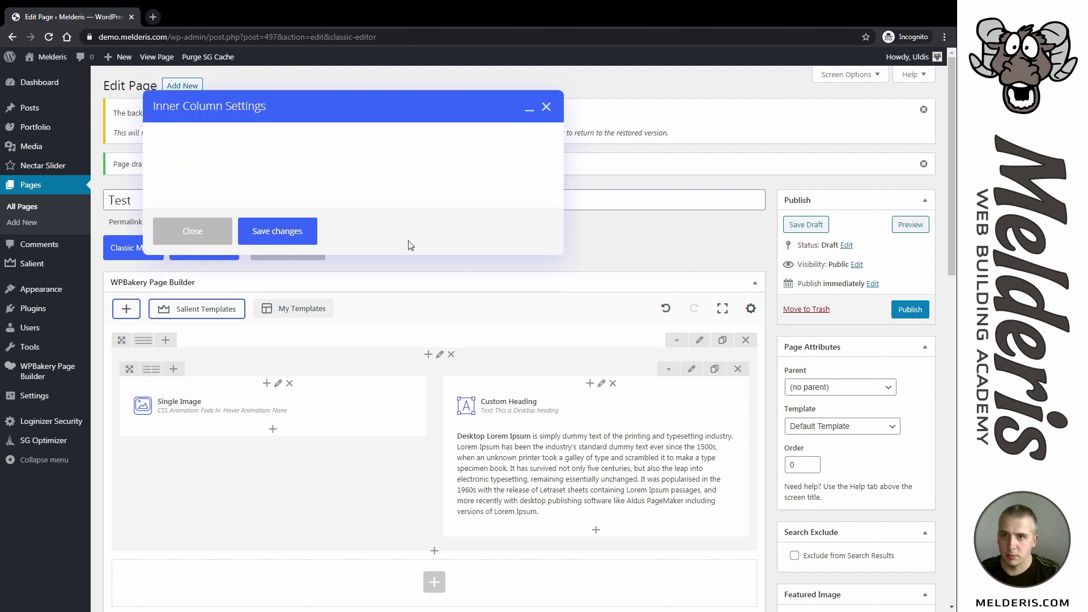
pyautogui.click(200, 259)
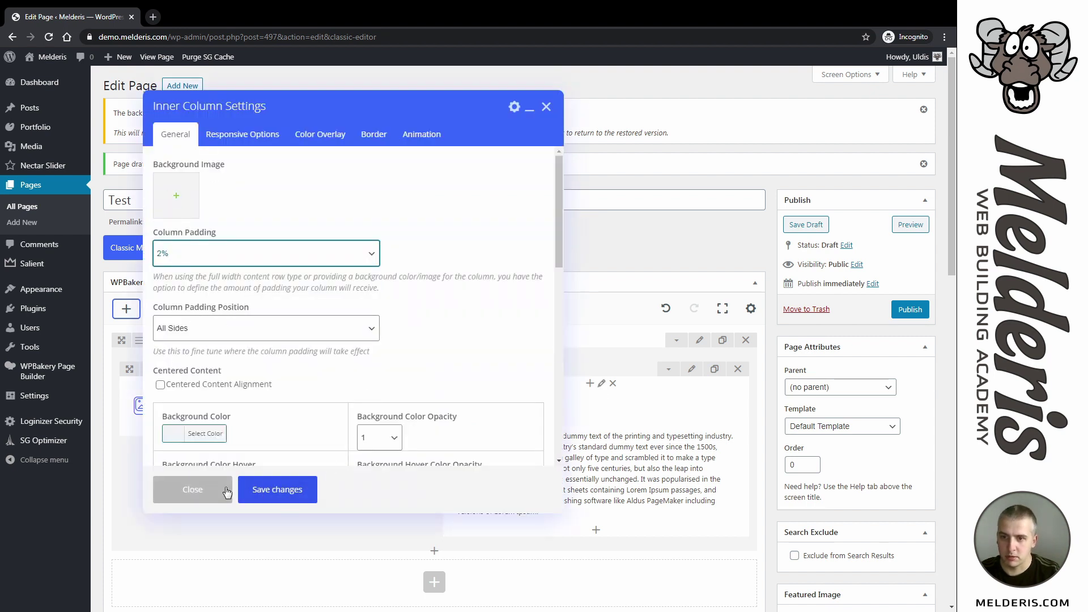
pyautogui.click(275, 490)
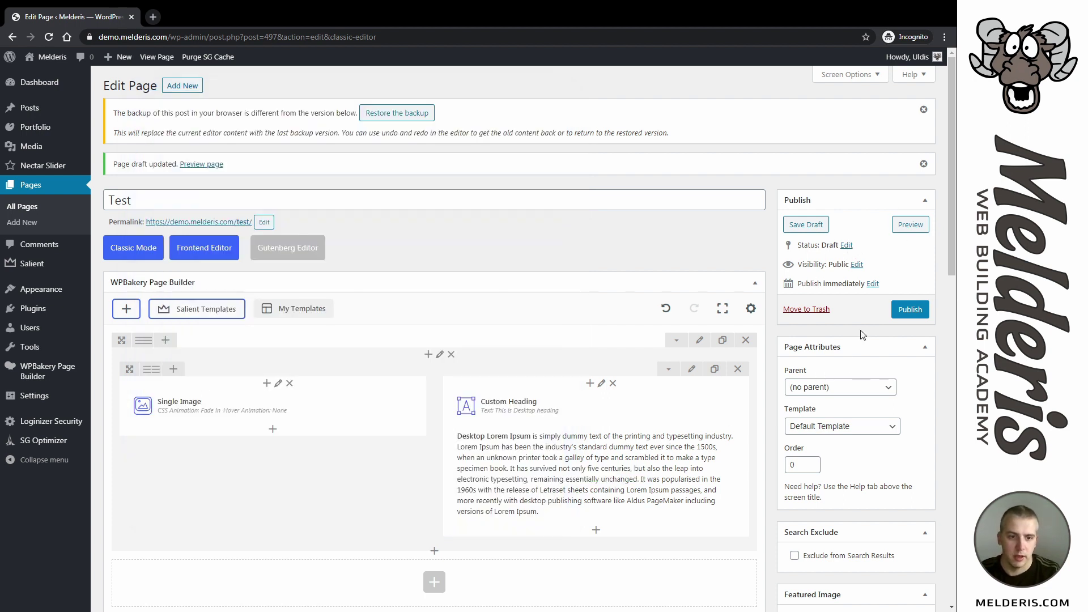
# - Preview the page and check its responsive layout at mobile width and at tablet width, about 742 px
pyautogui.click(909, 225)
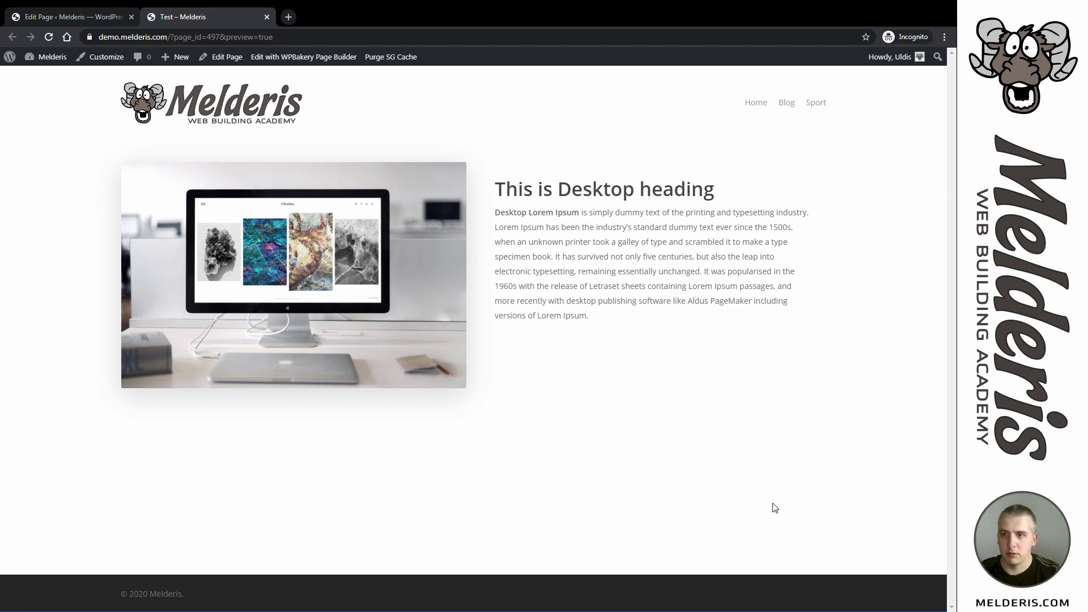
pyautogui.hotkey('ctrl', 'shift', 'i')
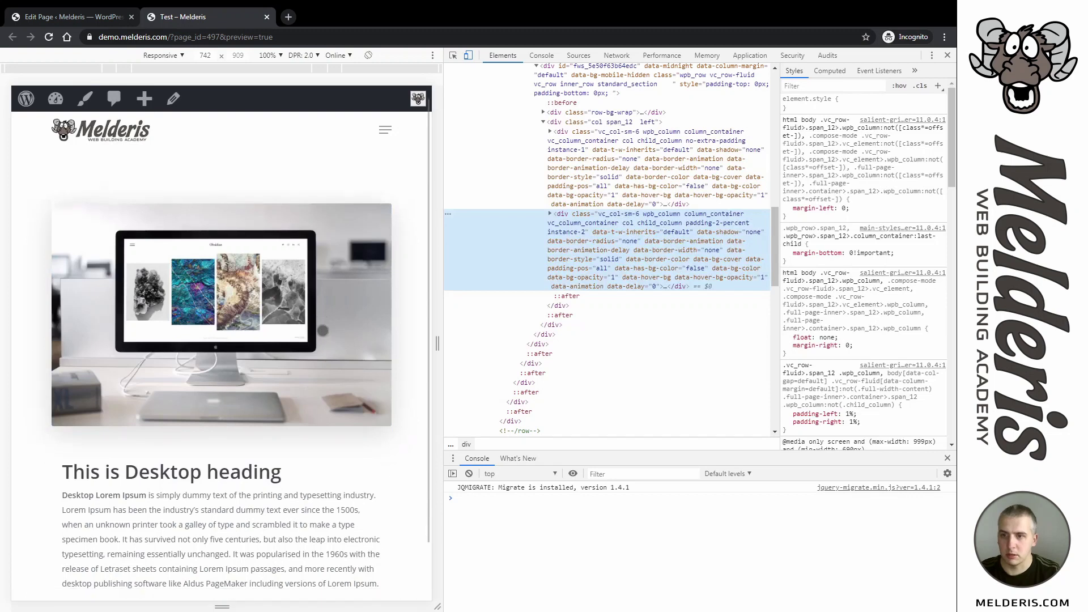
pyautogui.moveTo(440, 346); pyautogui.dragTo(332, 342)
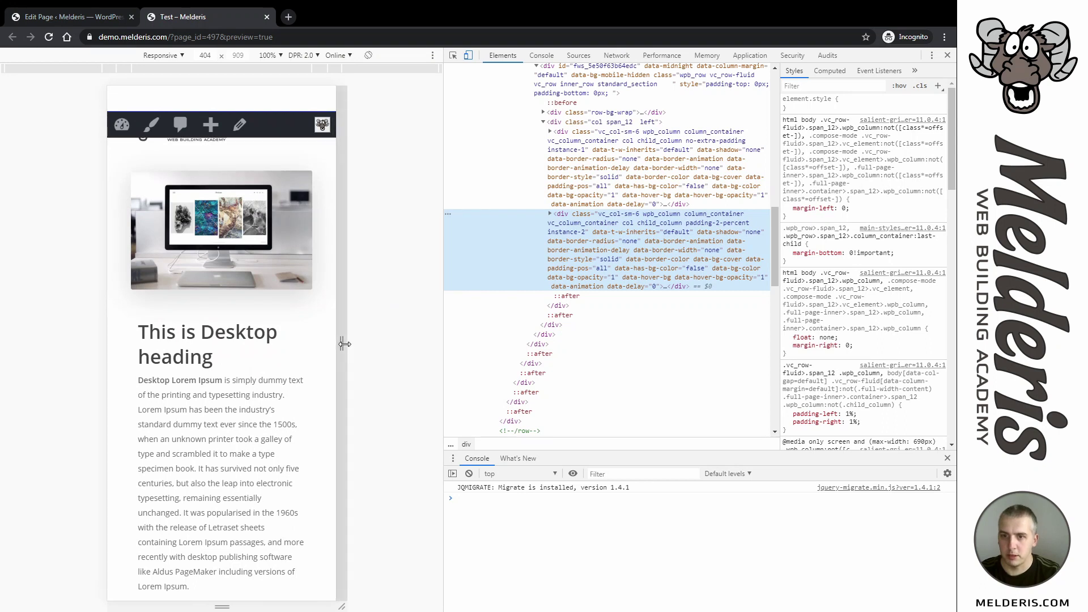
pyautogui.moveTo(342, 343); pyautogui.dragTo(437, 343)
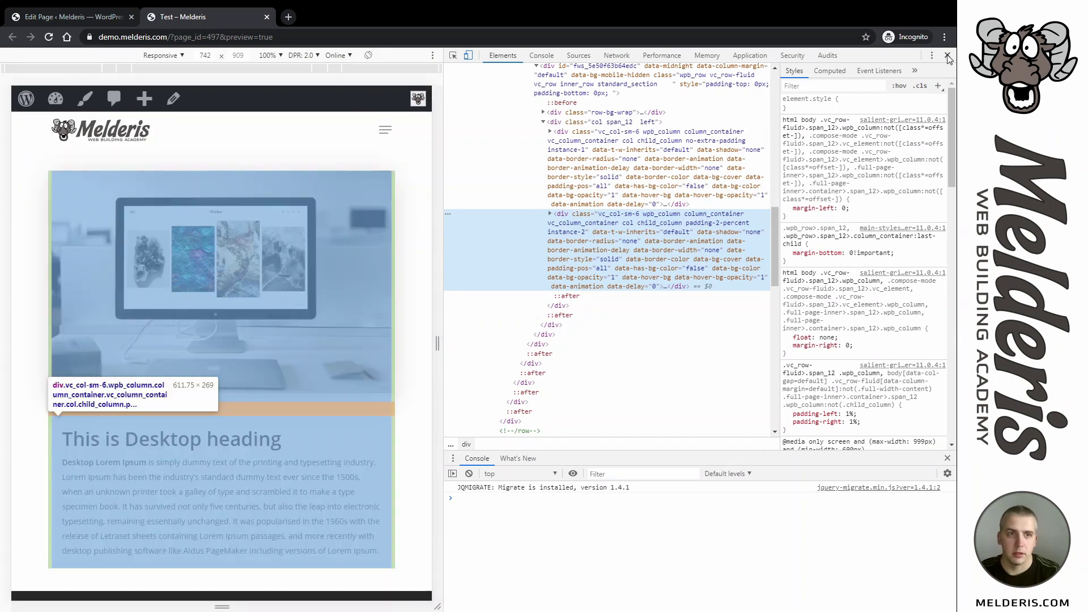
# - Return to the page editor, add a full-width column below the desktop content, and place a copy of the Single Image in it
pyautogui.click(947, 55)
pyautogui.click(94, 19)
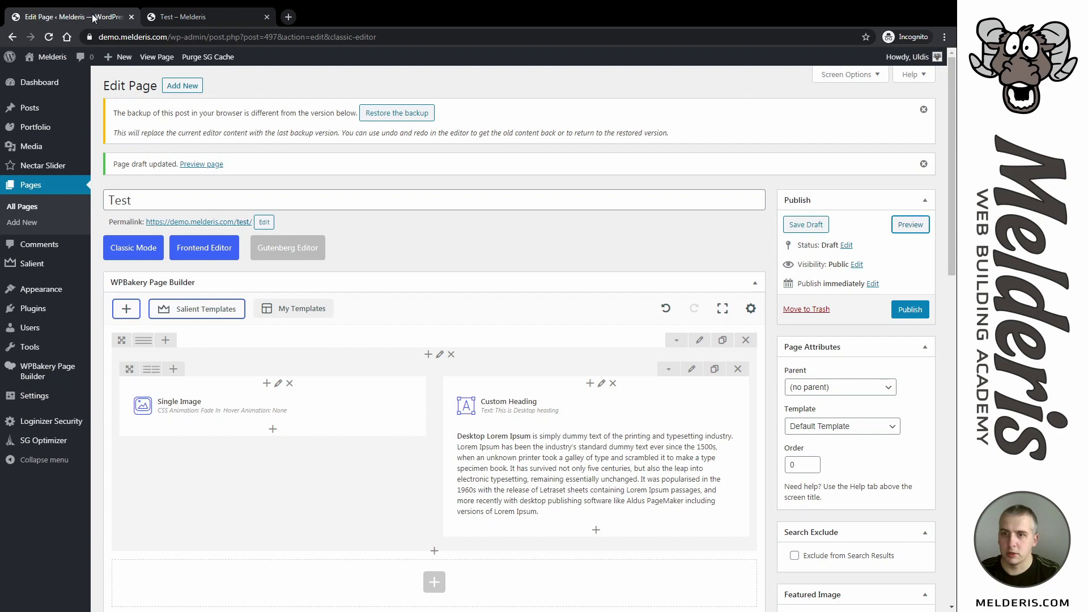
pyautogui.scroll(-1, 306, 415)
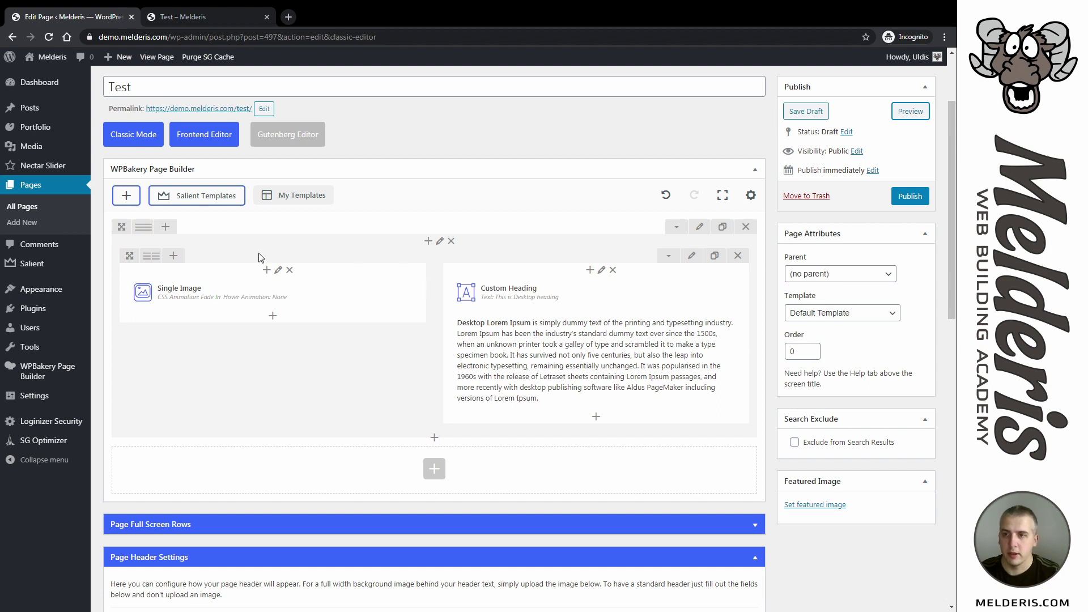
pyautogui.click(165, 228)
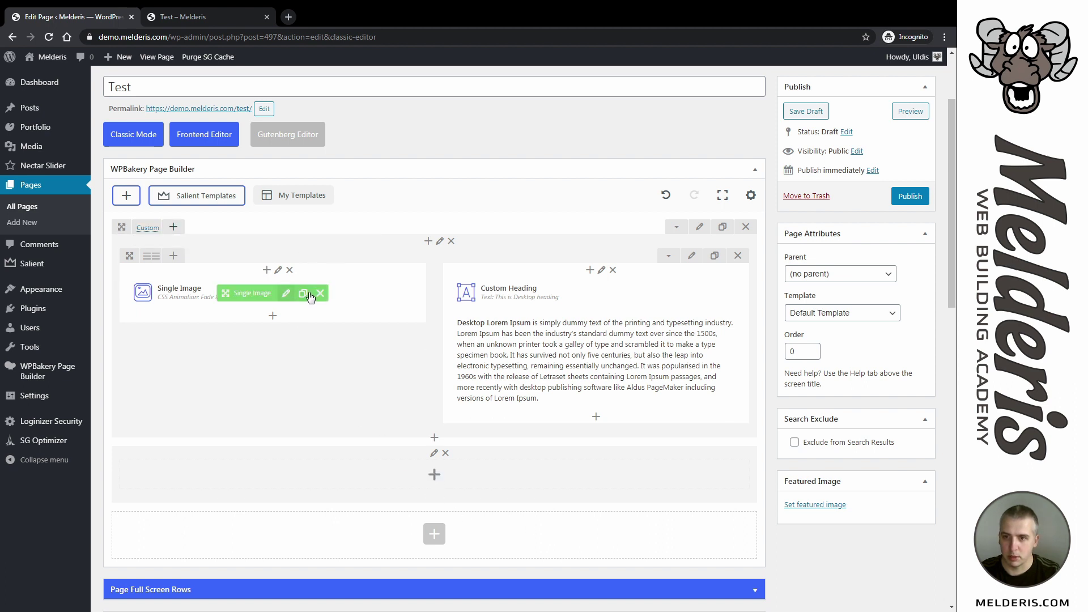
pyautogui.click(303, 296)
pyautogui.moveTo(253, 325)
pyautogui.mouseDown()
pyautogui.moveTo(454, 462)
pyautogui.moveTo(451, 522)
pyautogui.moveTo(442, 486)
pyautogui.mouseUp()
# - Replace the copied Single Image's picture with the phone photo from the media library and save the element
pyautogui.click(447, 477)
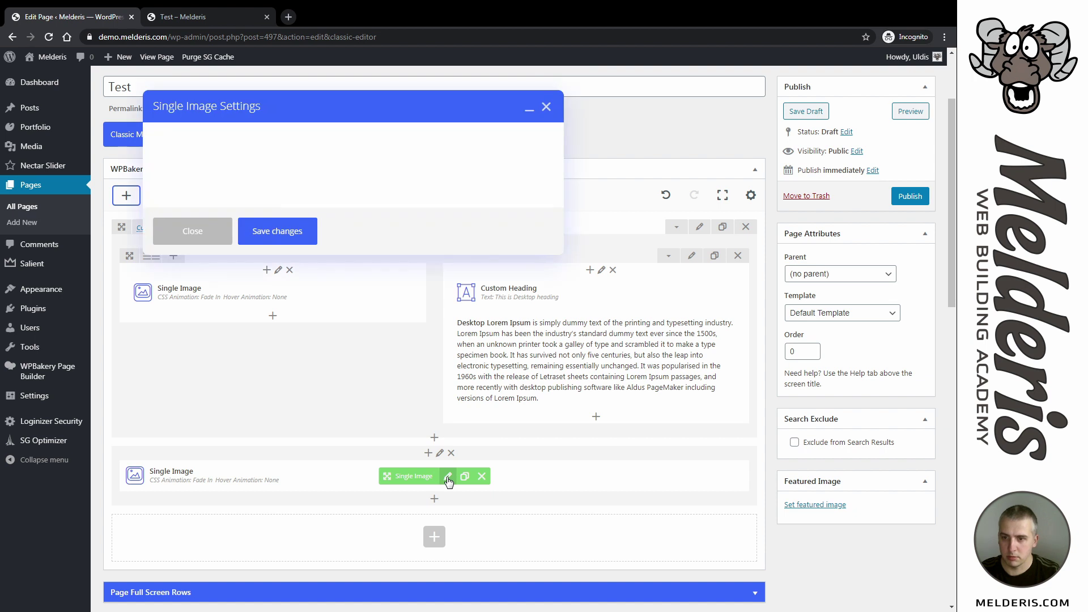
pyautogui.click(225, 177)
pyautogui.click(60, 201)
pyautogui.click(905, 578)
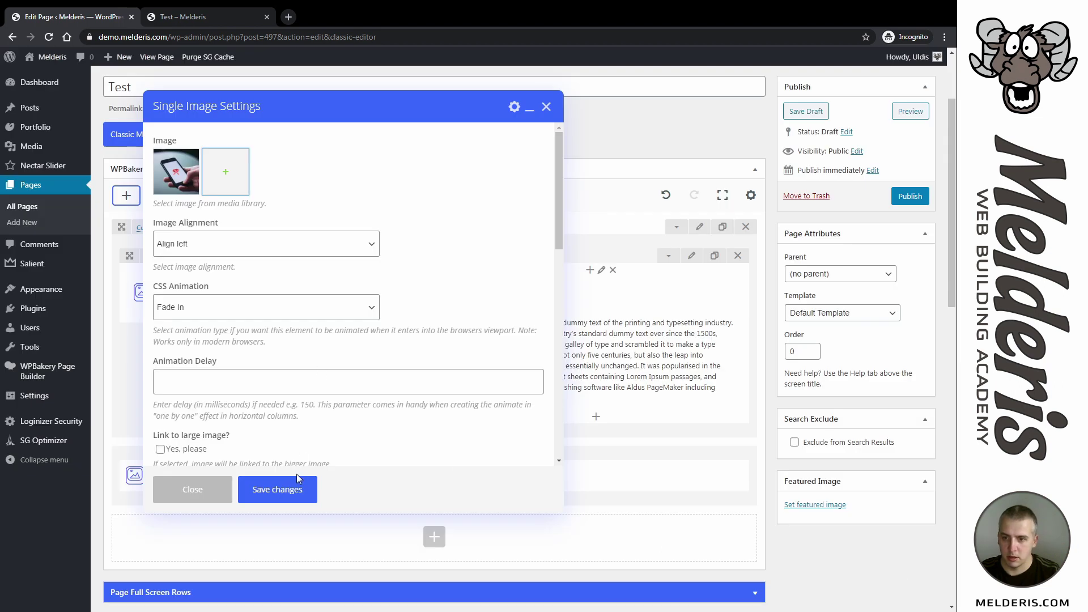
pyautogui.click(277, 489)
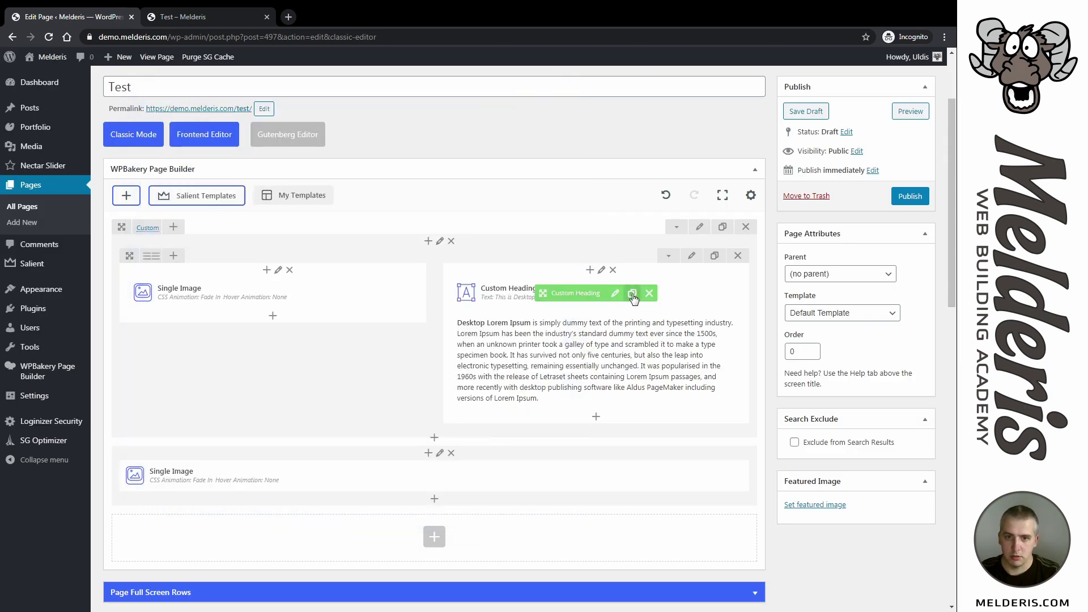
# - Duplicate the desktop Custom Heading into the new column below the phone image and change its text to "This is Mobile heading"
pyautogui.click(632, 293)
pyautogui.moveTo(558, 329); pyautogui.dragTo(476, 517)
pyautogui.click(453, 508)
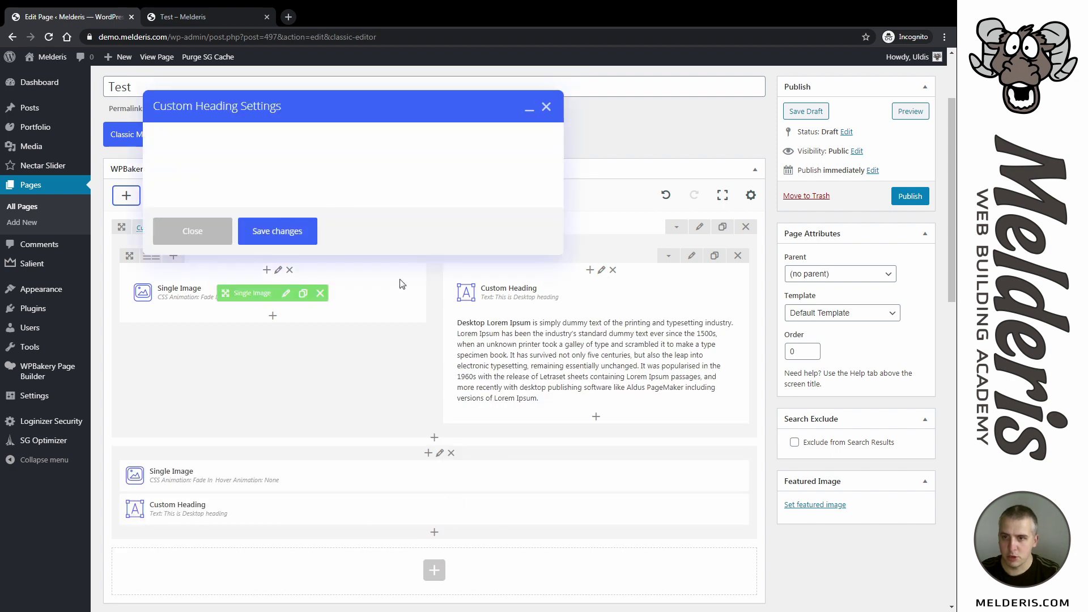
pyautogui.moveTo(181, 247); pyautogui.dragTo(189, 248)
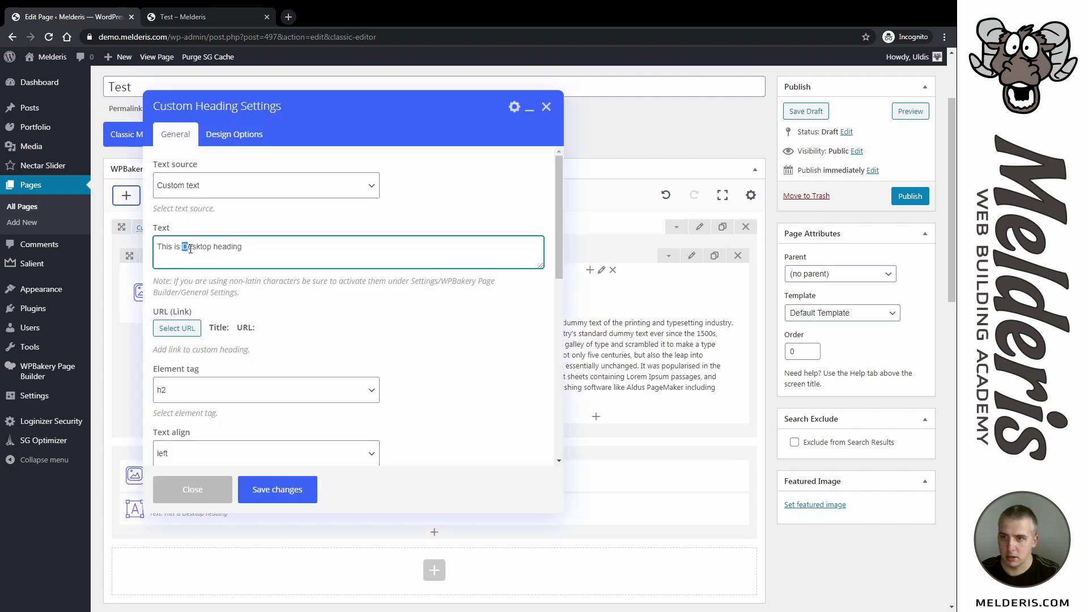
pyautogui.write('Mobile')
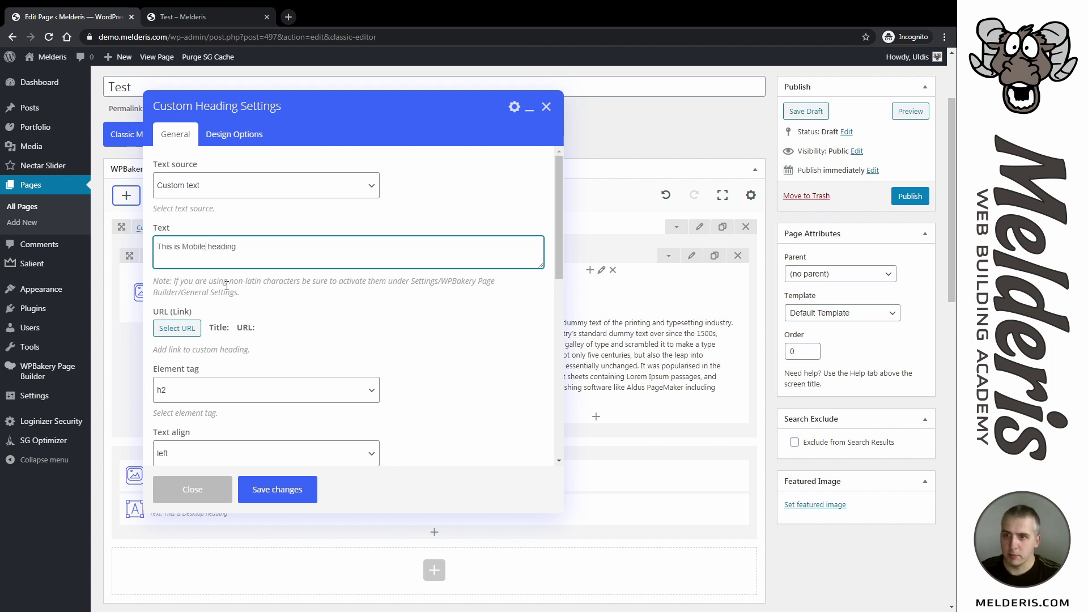
pyautogui.click(286, 497)
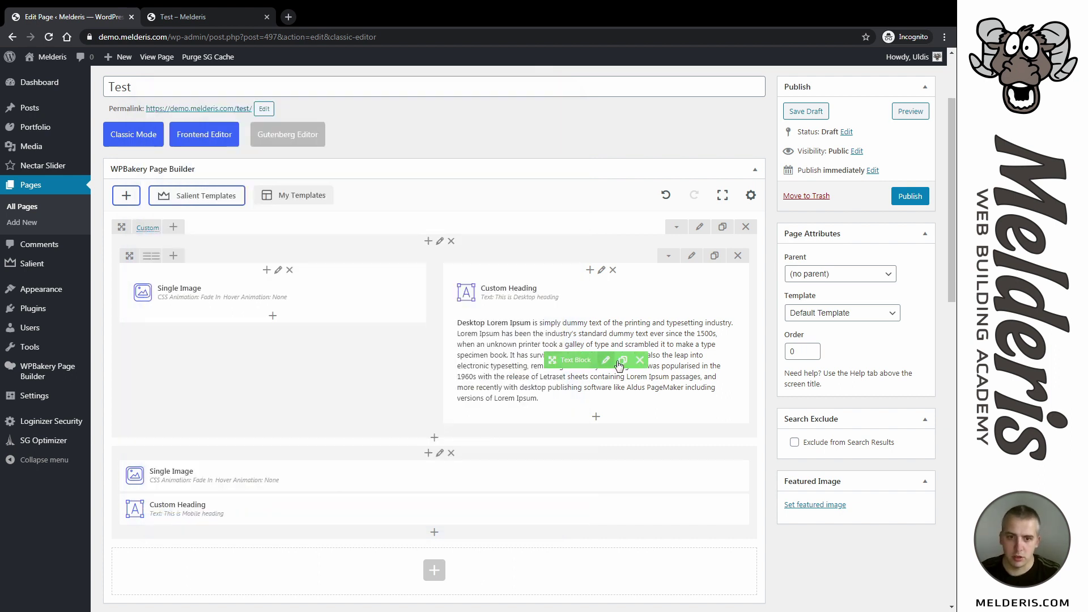
# - Duplicate the desktop Text Block below the mobile heading, replace its opening word "Desktop" with "Mobile", and save it
pyautogui.scroll(-3, 576, 352)
pyautogui.moveTo(578, 315); pyautogui.dragTo(446, 441)
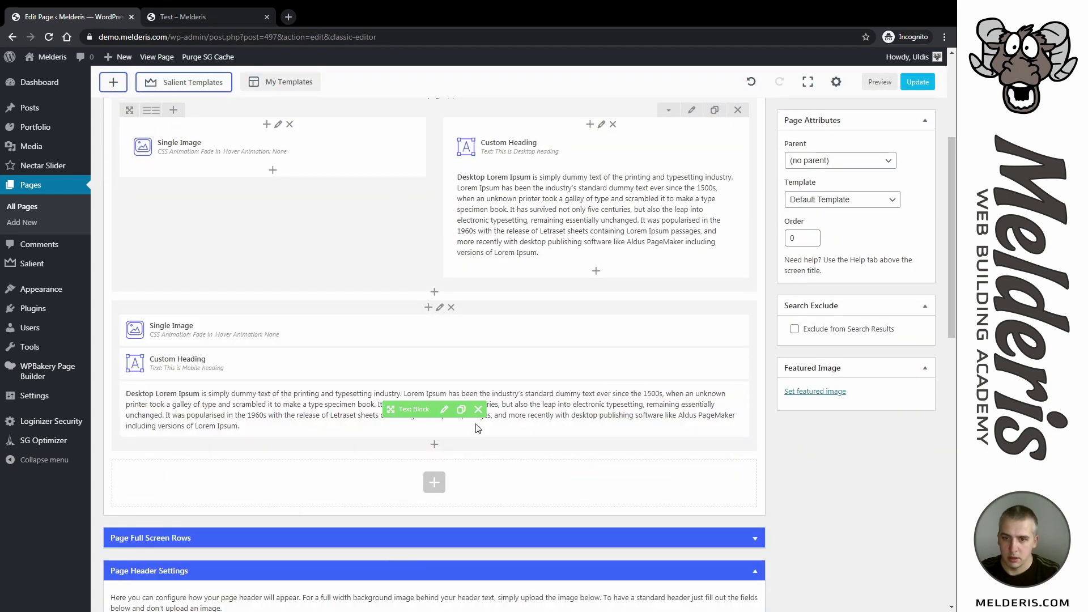
pyautogui.click(444, 409)
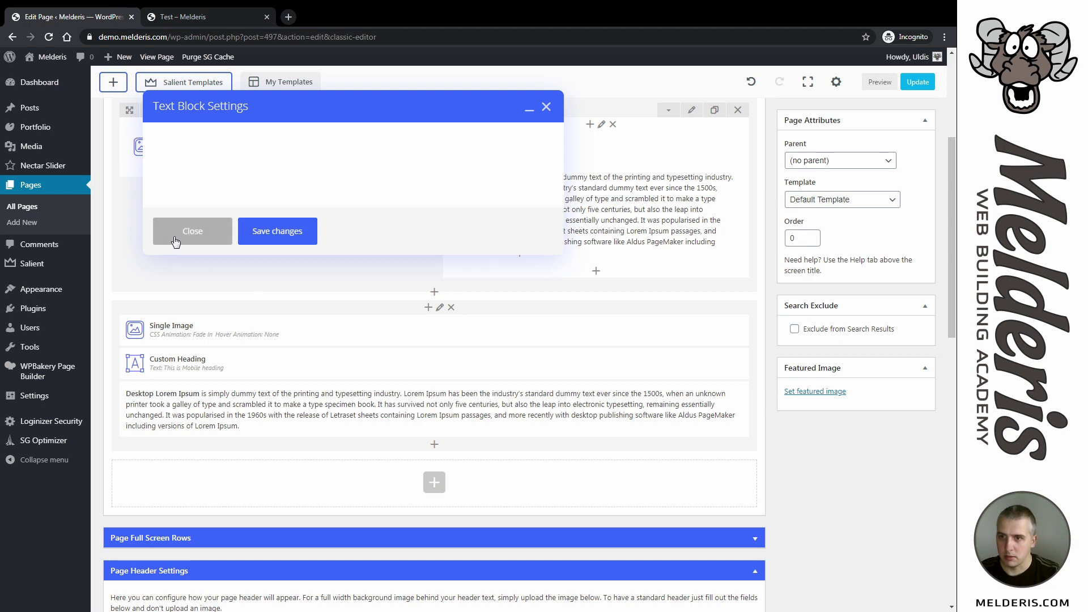
pyautogui.moveTo(198, 251); pyautogui.dragTo(139, 256)
pyautogui.write('Mobile')
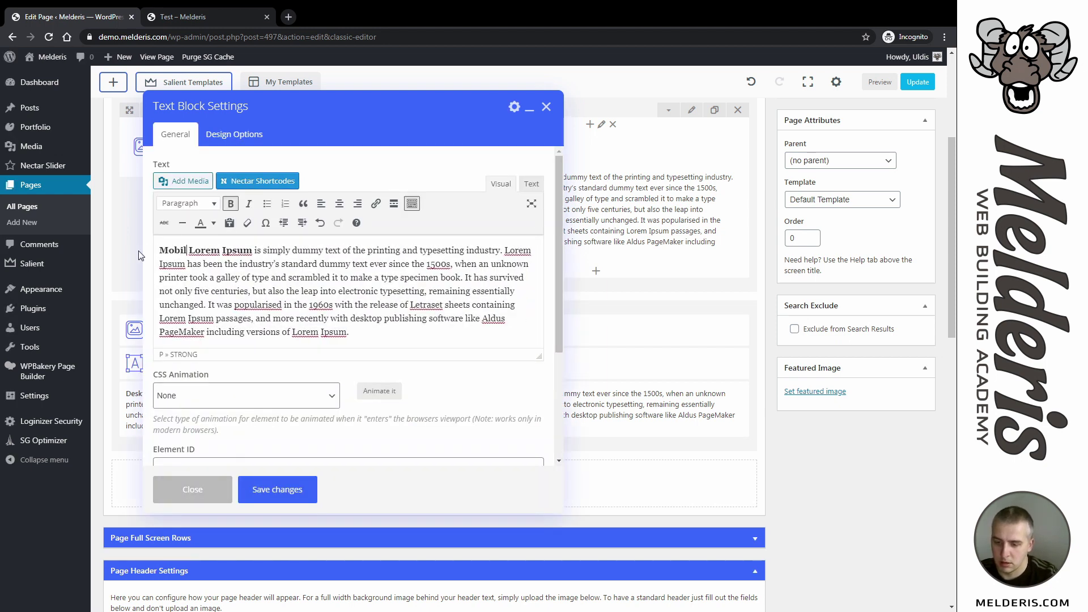
pyautogui.click(258, 491)
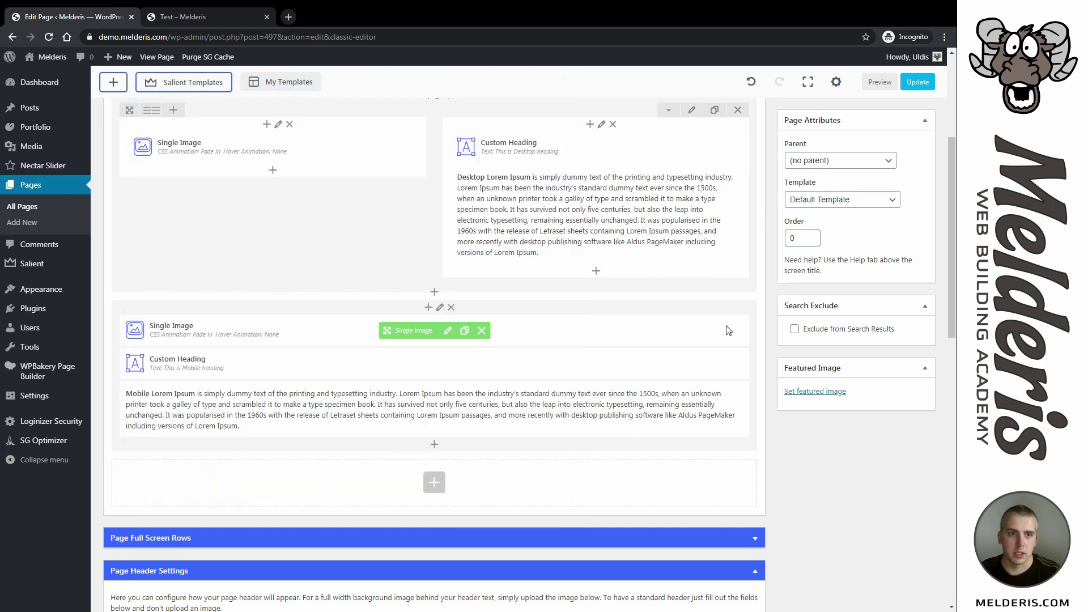
# - Preview the page at full desktop width to check how both columns display, and return to the page editor
pyautogui.click(880, 83)
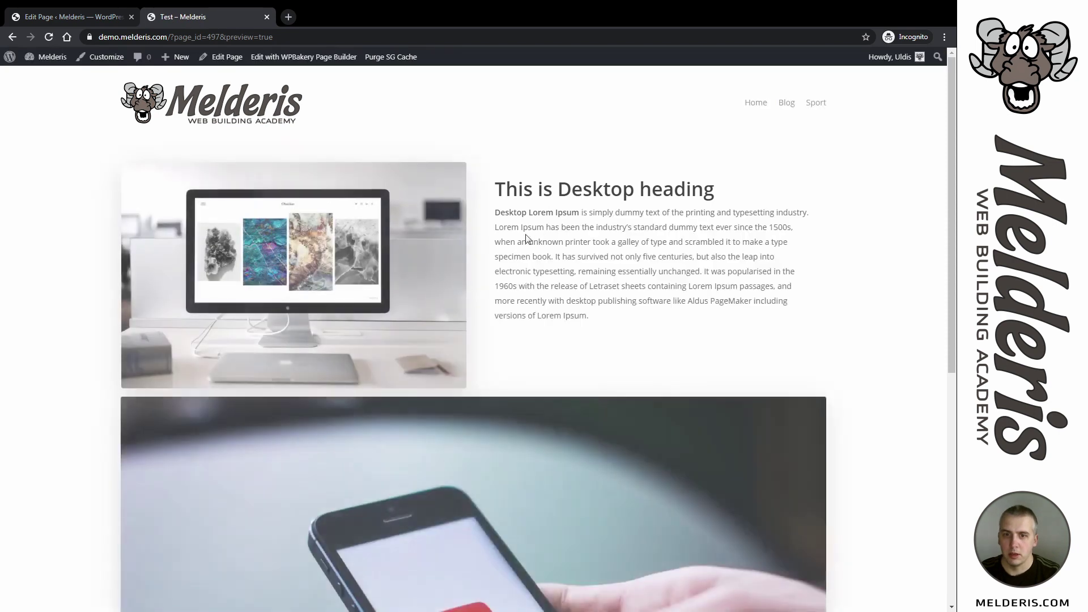
pyautogui.scroll(-7, 542, 379)
pyautogui.scroll(7, 541, 383)
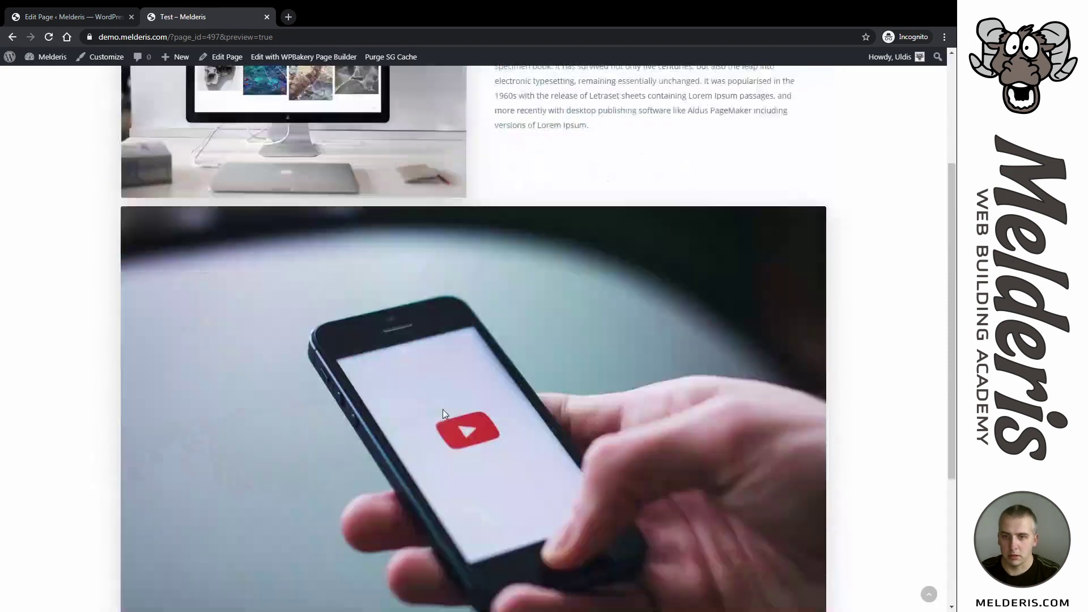
pyautogui.scroll(-3, 510, 397)
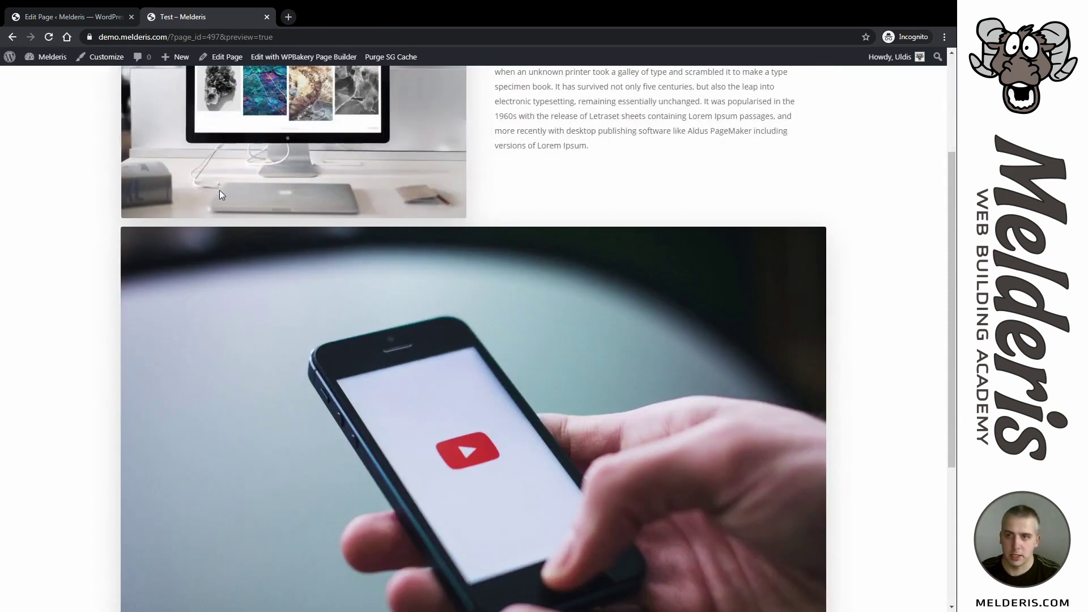
pyautogui.click(82, 17)
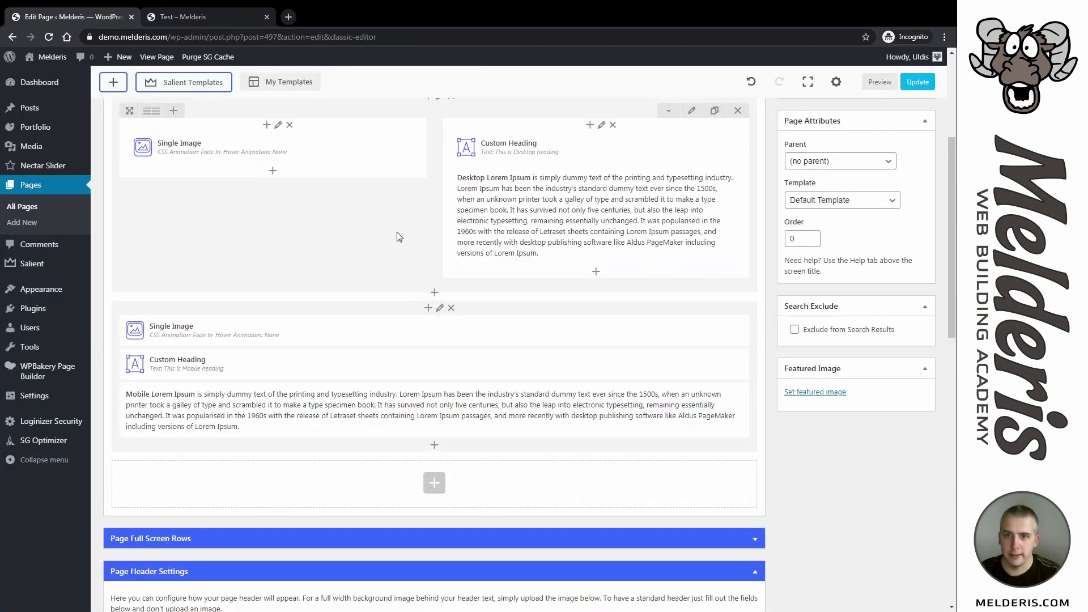
# - Hide the desktop content column on portrait tablet and mobile devices in its responsive options and save the column settings
pyautogui.scroll(3, 373, 236)
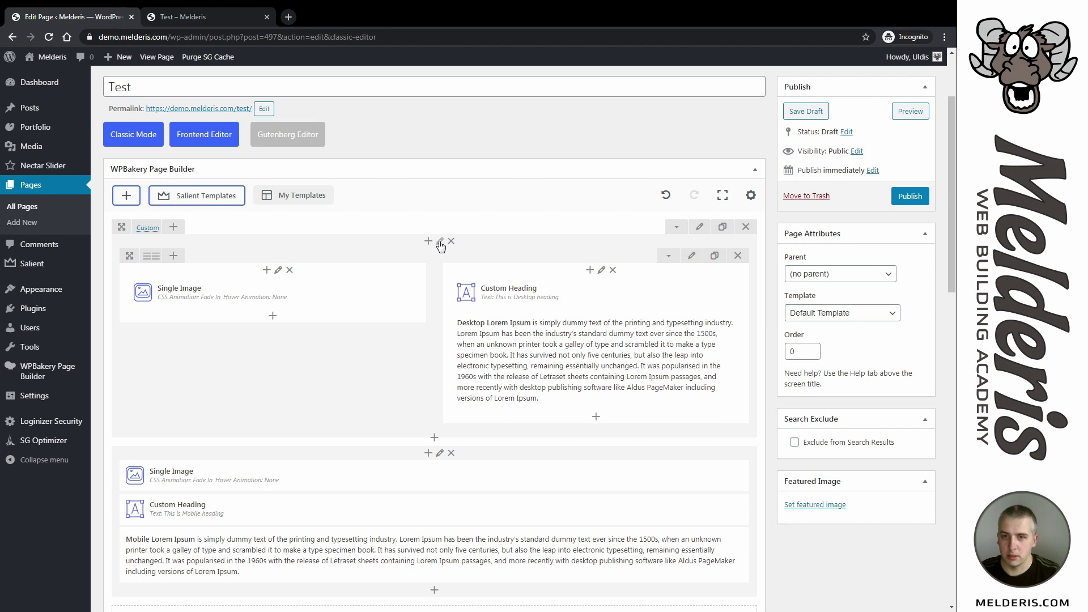
pyautogui.click(441, 243)
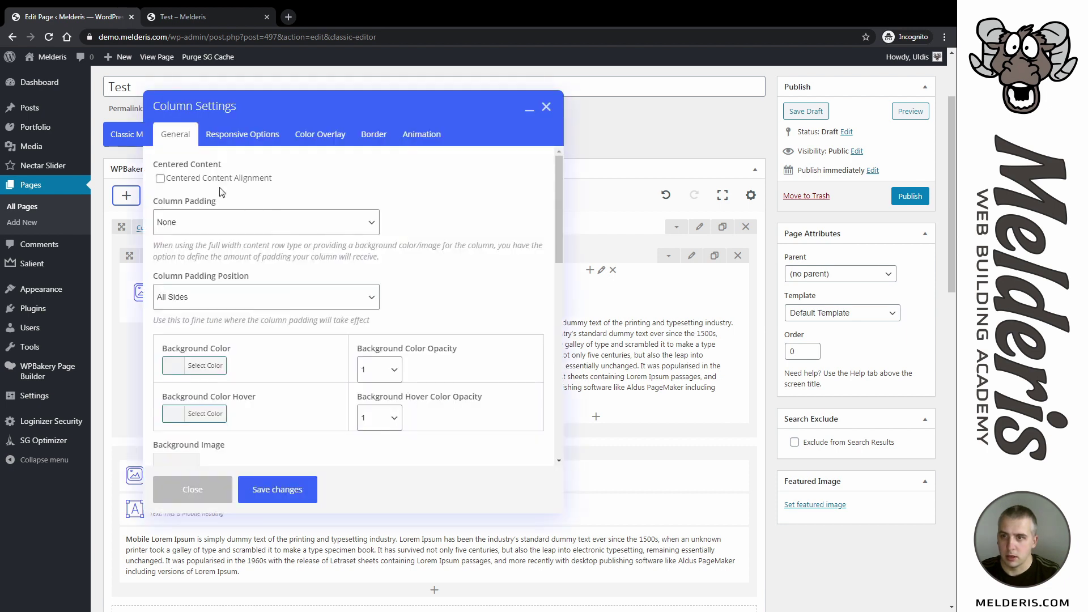
pyautogui.click(249, 136)
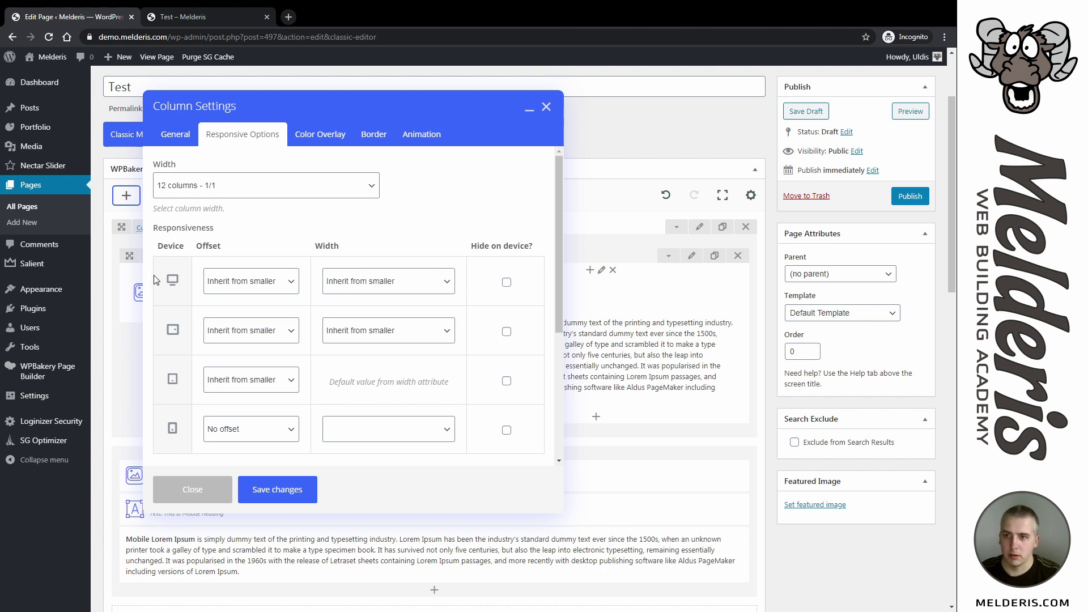
pyautogui.click(507, 381)
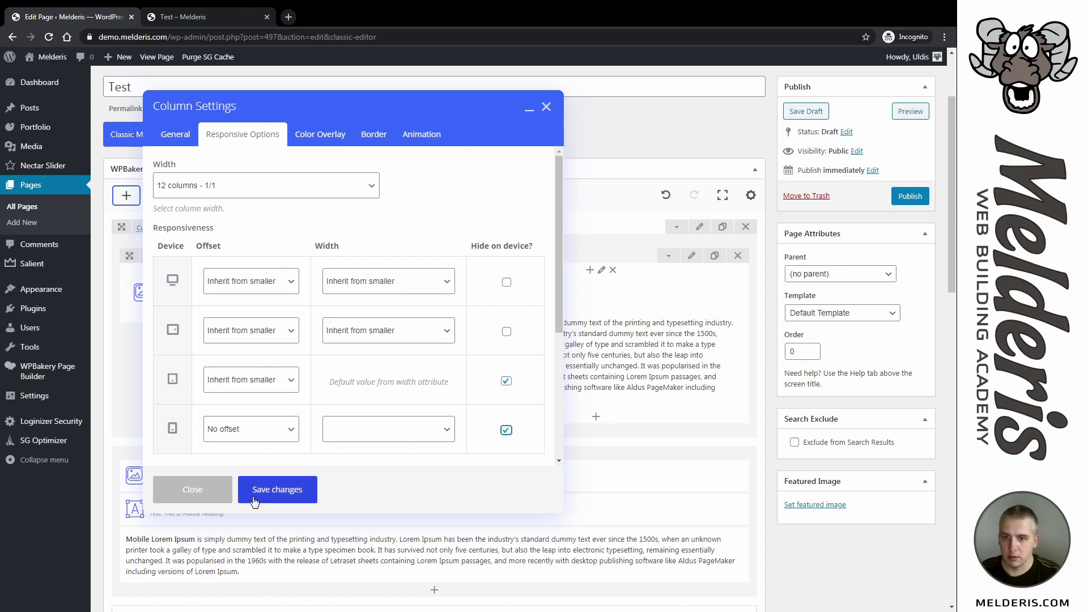
pyautogui.click(270, 491)
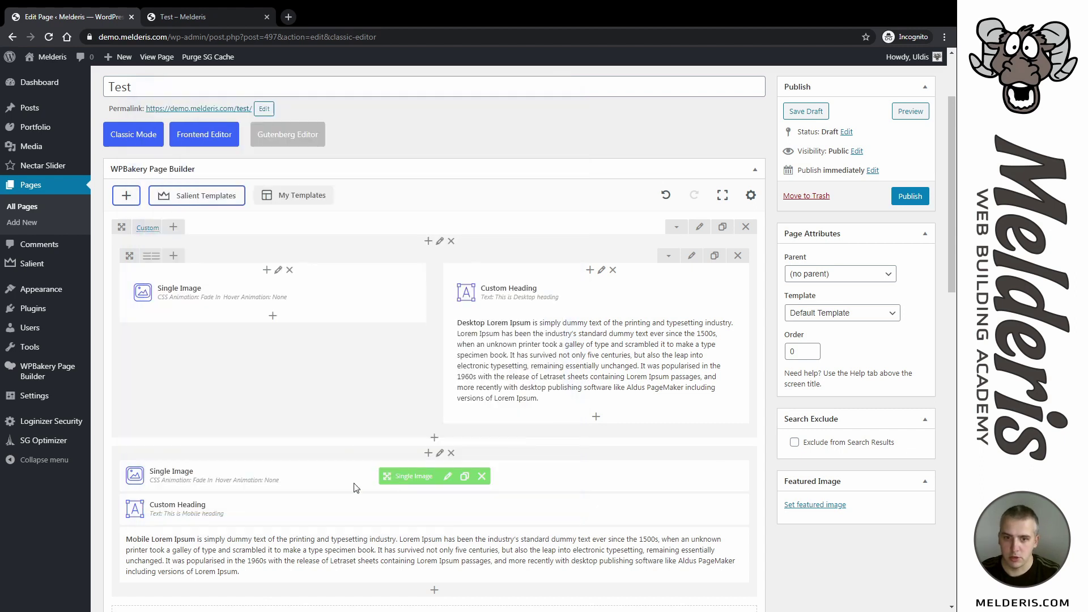
# - Hide the mobile content column on desktop and landscape tablet devices in its responsive options and save the column settings
pyautogui.scroll(-3, 470, 437)
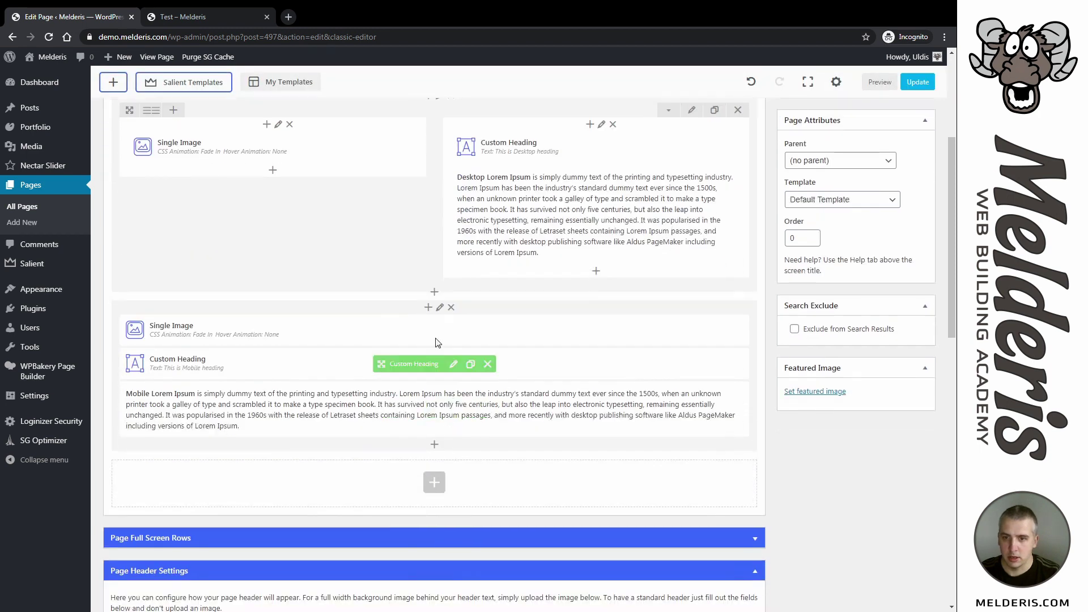
pyautogui.click(440, 308)
pyautogui.click(244, 136)
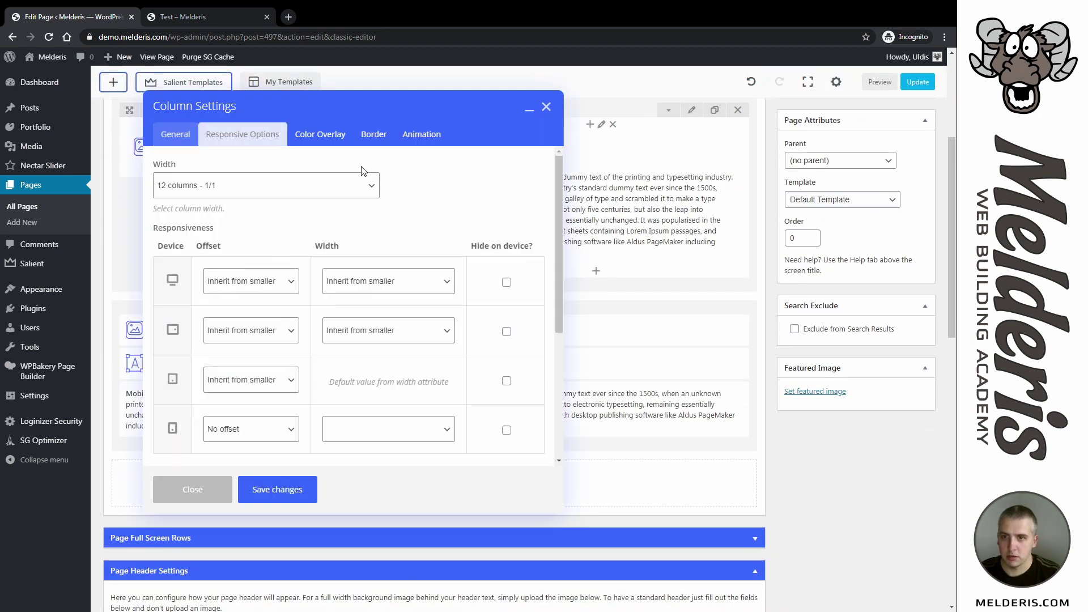
pyautogui.click(507, 283)
pyautogui.click(506, 332)
pyautogui.click(288, 489)
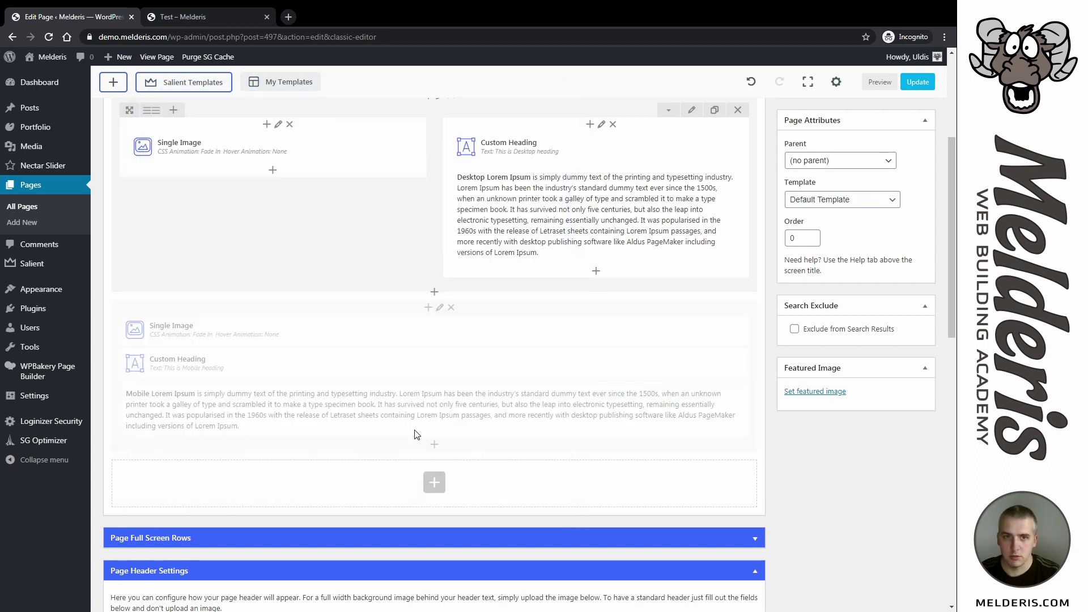
# - Preview the page and check which column displays at desktop width and at about 742 px width
pyautogui.click(880, 82)
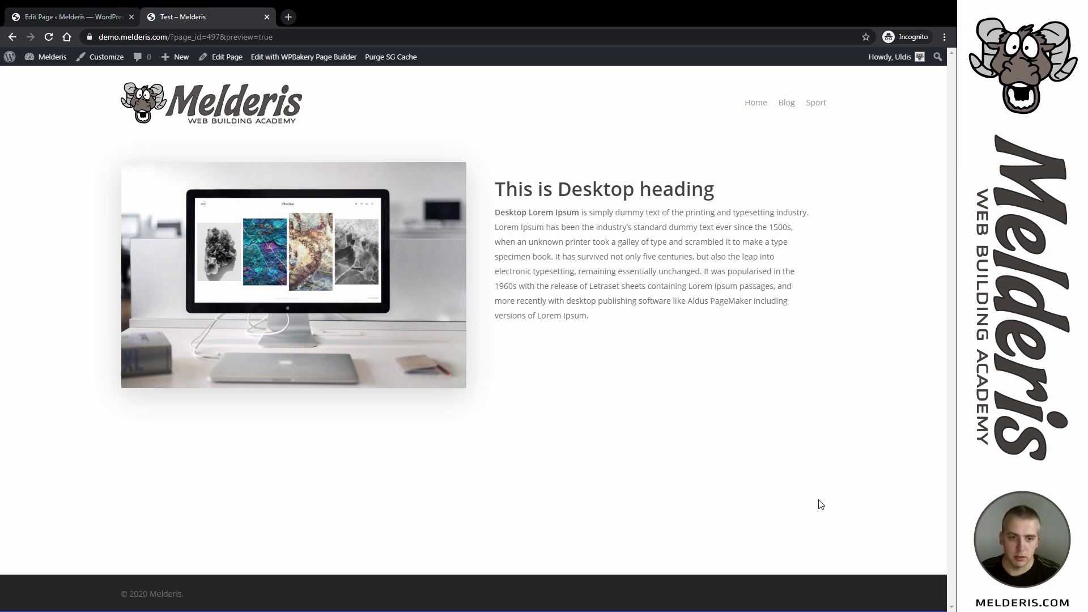
pyautogui.hotkey('ctrl', 'shift', 'i')
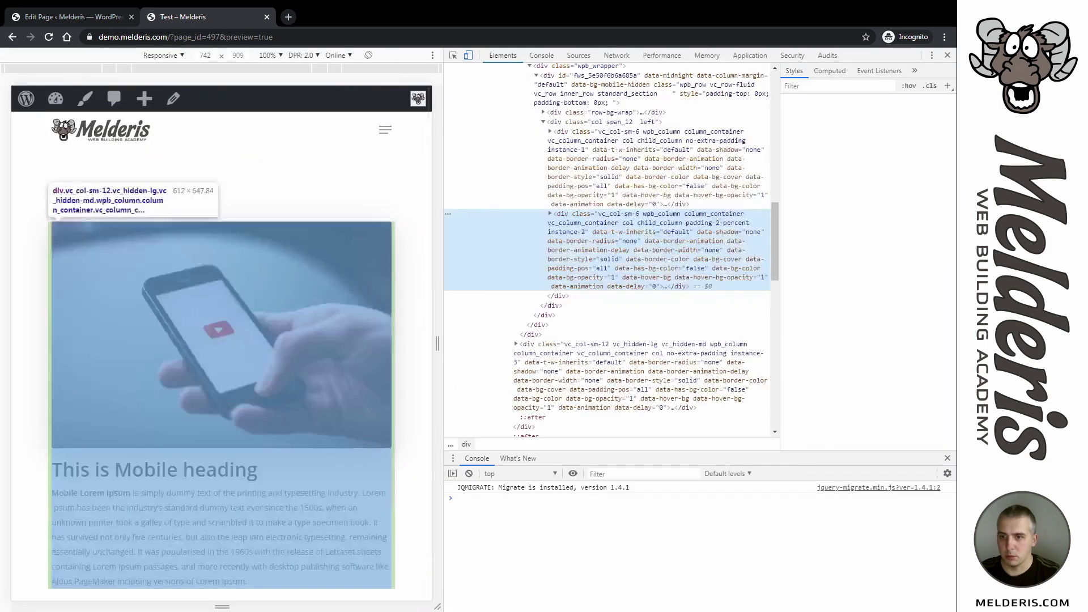
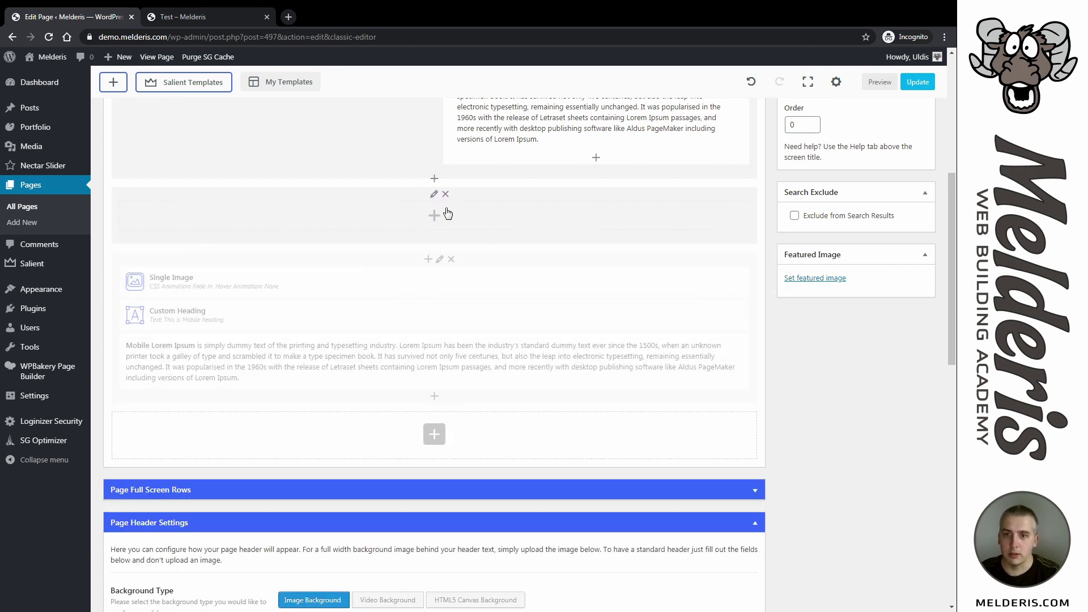
# - Duplicate the mobile column's Single Image and move the copy into the empty column between the desktop and mobile content
pyautogui.moveTo(443, 289)
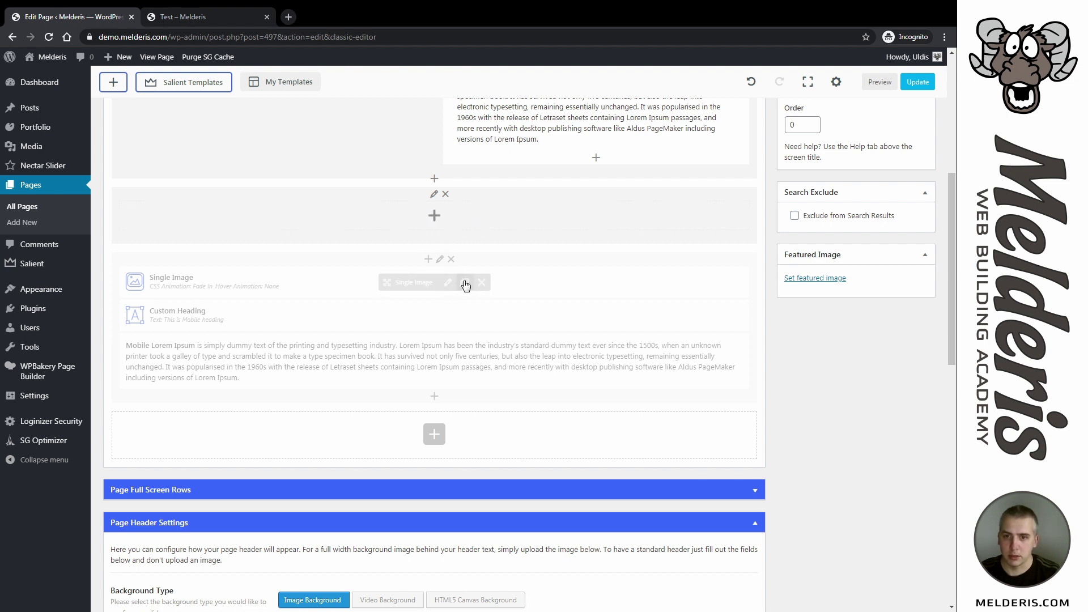
pyautogui.click(465, 282)
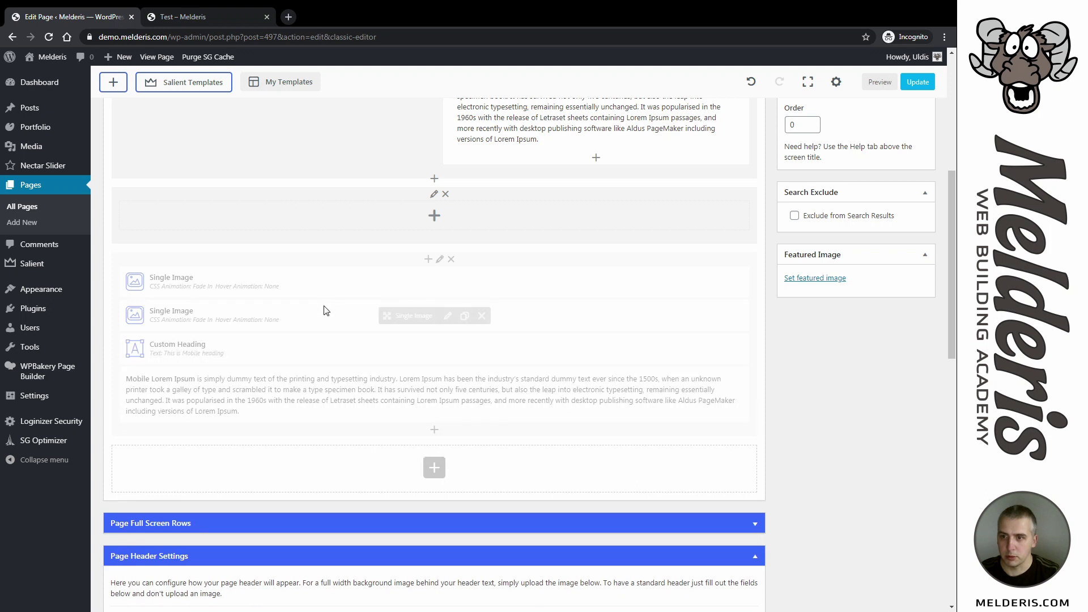
pyautogui.moveTo(379, 329); pyautogui.dragTo(418, 219)
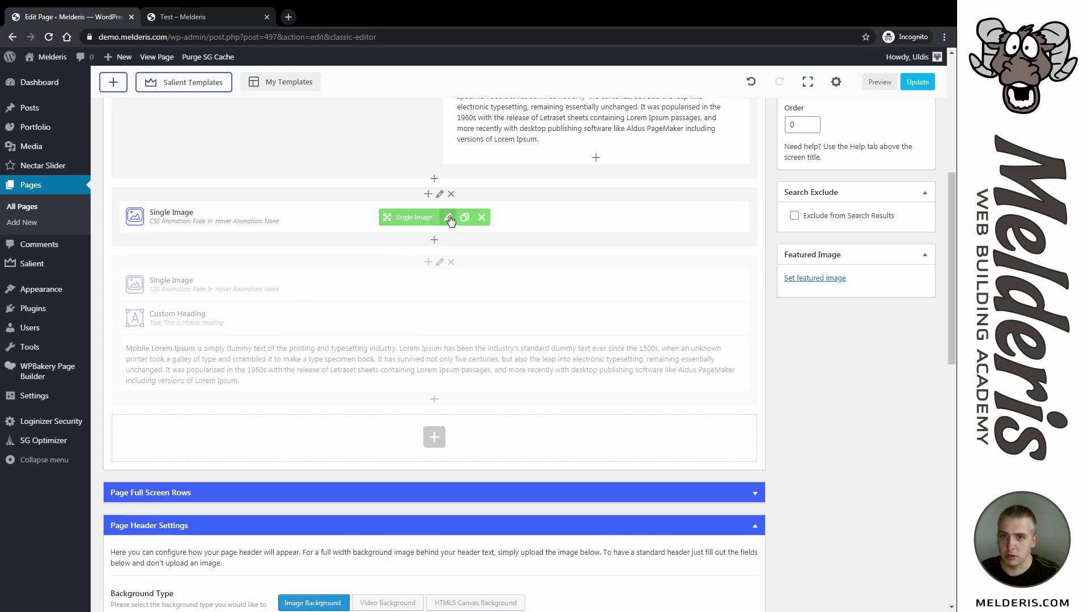
# - Replace the middle column's picture with the photo of a woman holding a tablet and save the image element
pyautogui.click(450, 220)
pyautogui.click(228, 179)
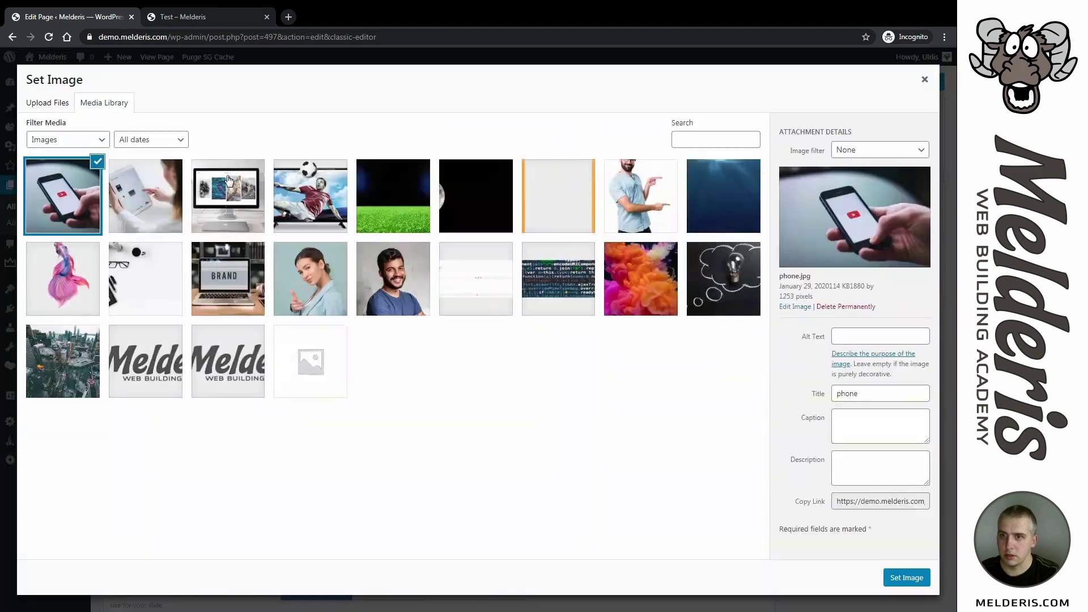
pyautogui.click(149, 189)
pyautogui.click(906, 578)
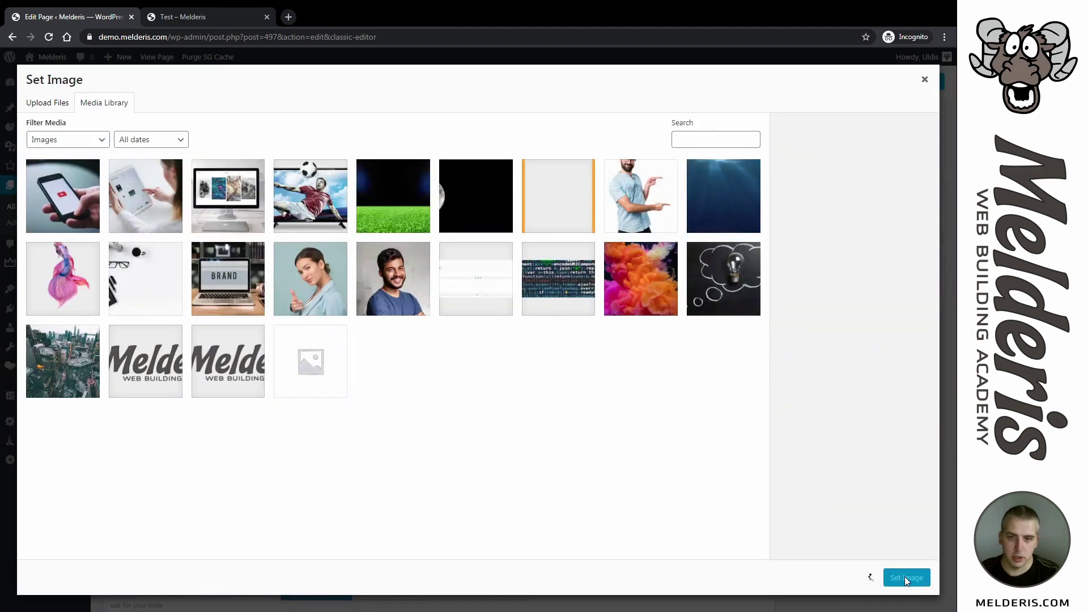
pyautogui.click(258, 488)
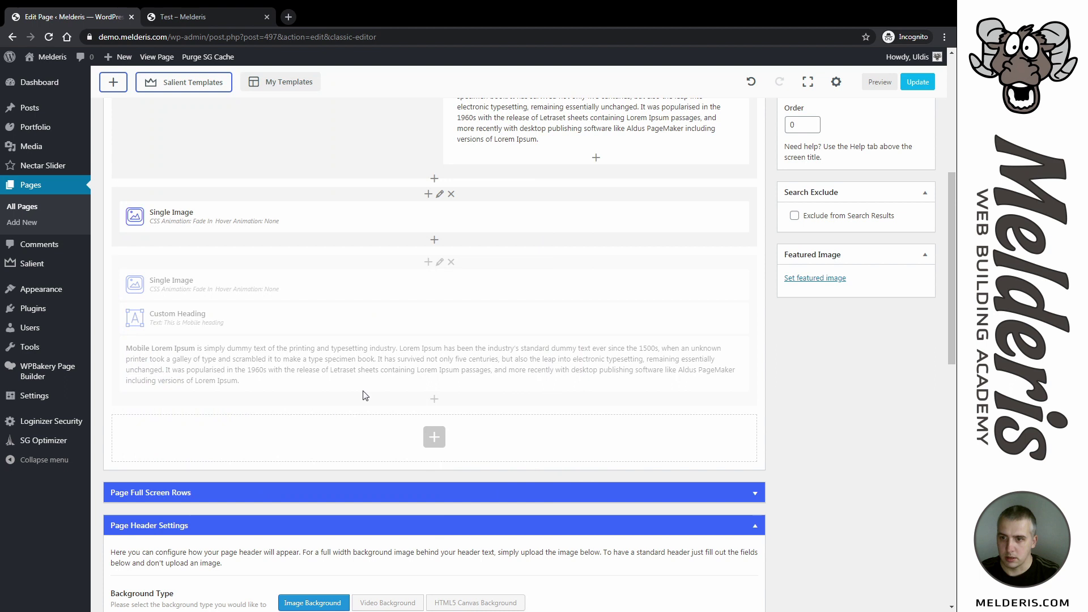
# - Duplicate the mobile column's Custom Heading into the tablet column, change its text to "This is Tablet heading" and save it
pyautogui.click(471, 318)
pyautogui.moveTo(431, 347); pyautogui.dragTo(460, 273)
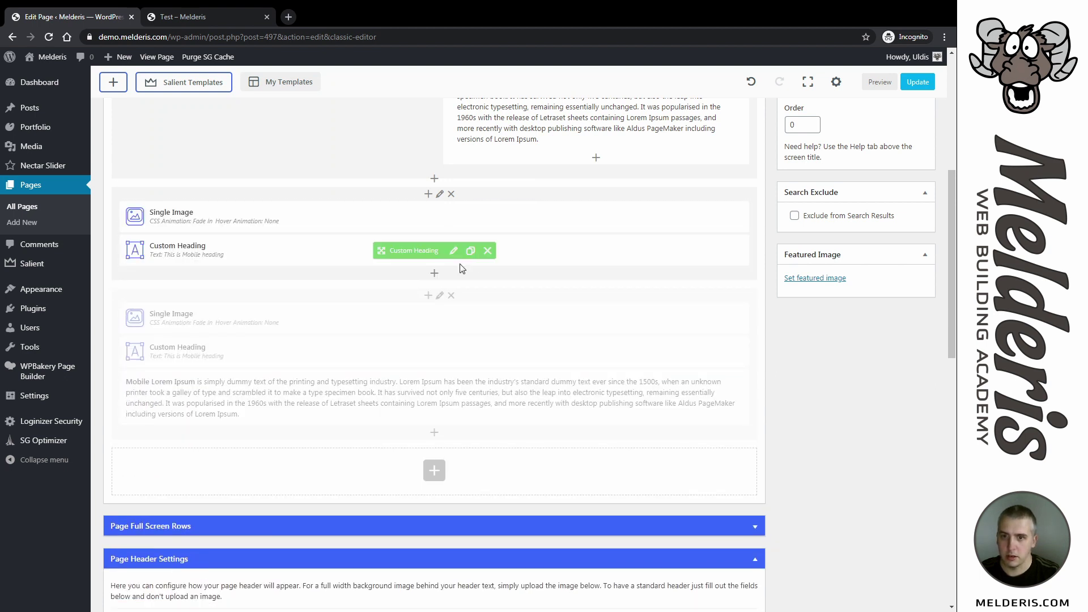
pyautogui.click(453, 251)
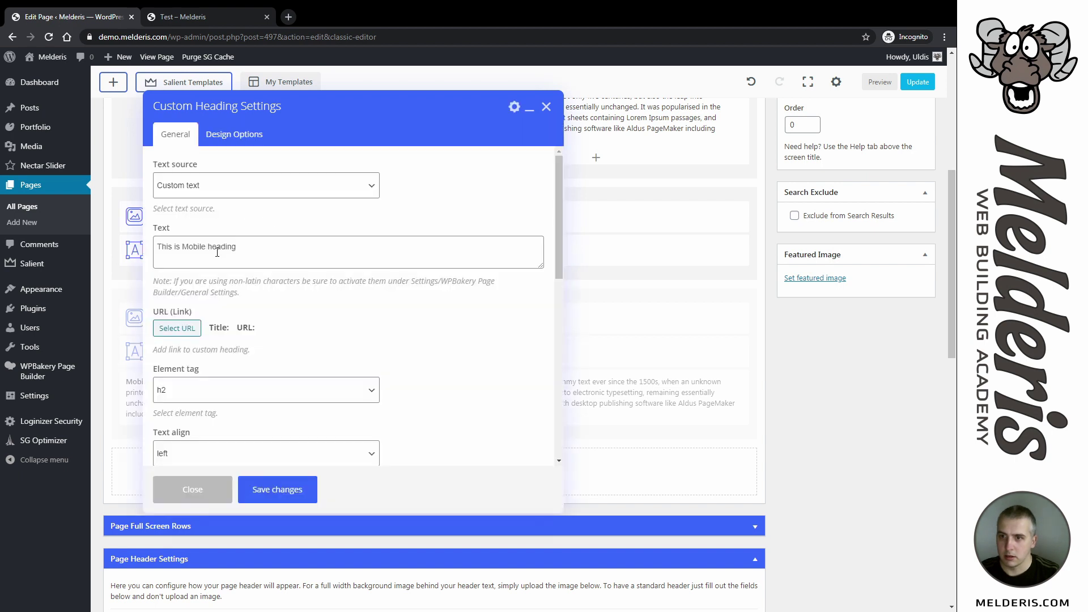
pyautogui.moveTo(182, 247); pyautogui.dragTo(207, 247)
pyautogui.write('Tablet')
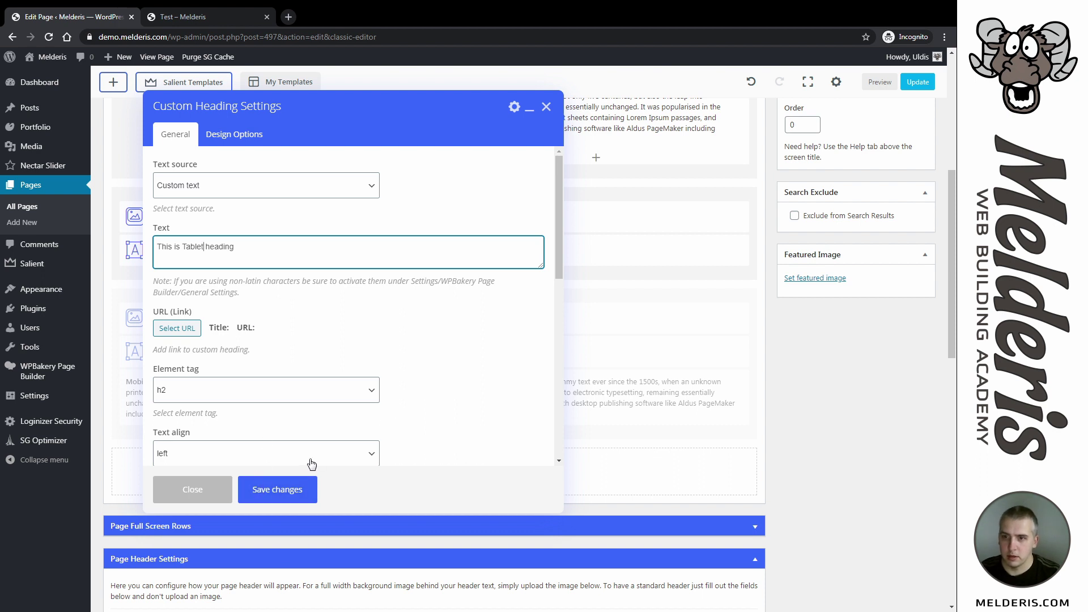
pyautogui.click(277, 488)
# - Duplicate the mobile text block into the tablet column below the heading, replace its opening word with "Tablet" and save it
pyautogui.click(459, 402)
pyautogui.moveTo(410, 395); pyautogui.dragTo(431, 303)
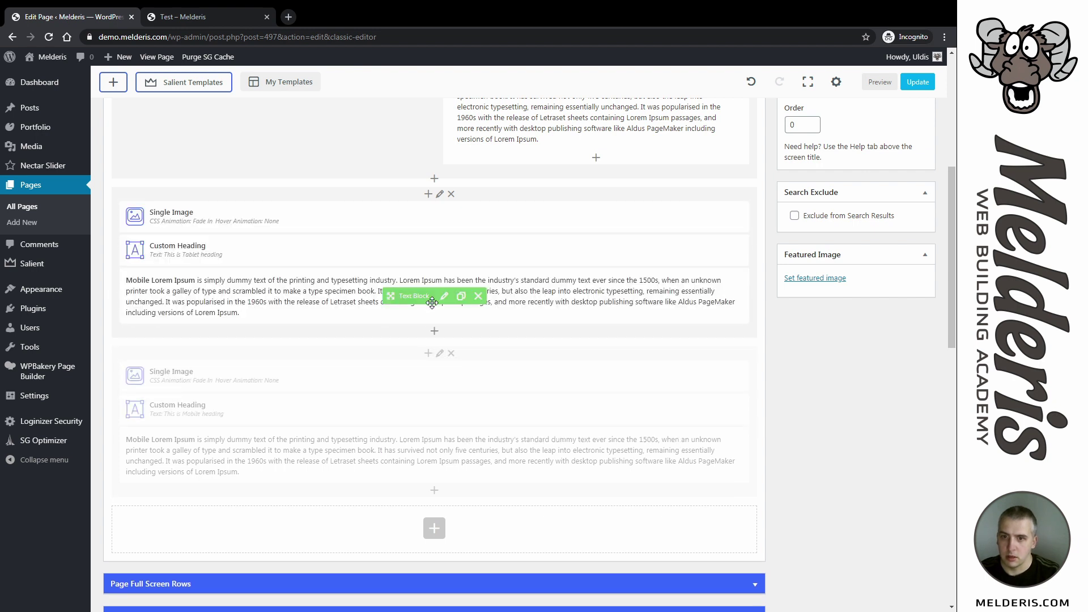
pyautogui.click(444, 296)
pyautogui.moveTo(193, 248); pyautogui.dragTo(157, 249)
pyautogui.write('Tablet')
pyautogui.click(266, 492)
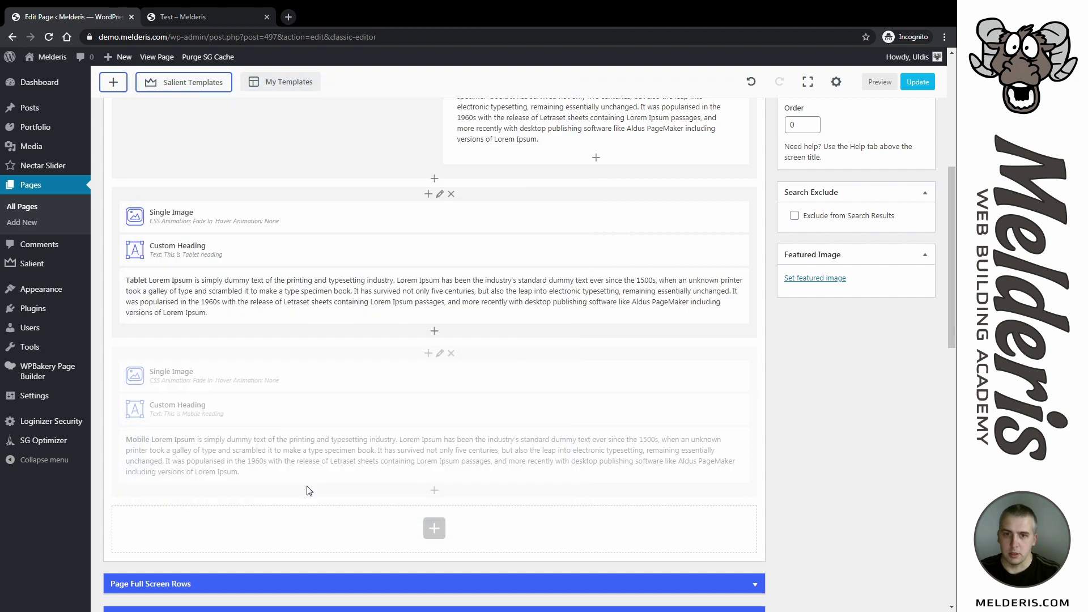
# - Hide the tablet column on desktop, landscape tablet and mobile devices in its responsive options and save the column settings
pyautogui.moveTo(431, 215)
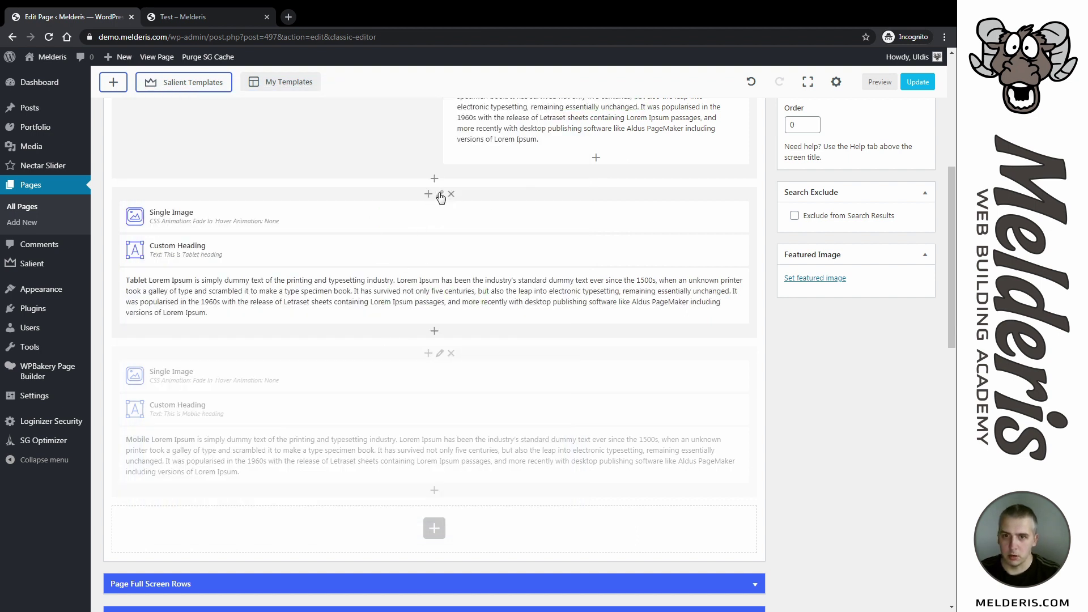
pyautogui.click(441, 196)
pyautogui.click(260, 139)
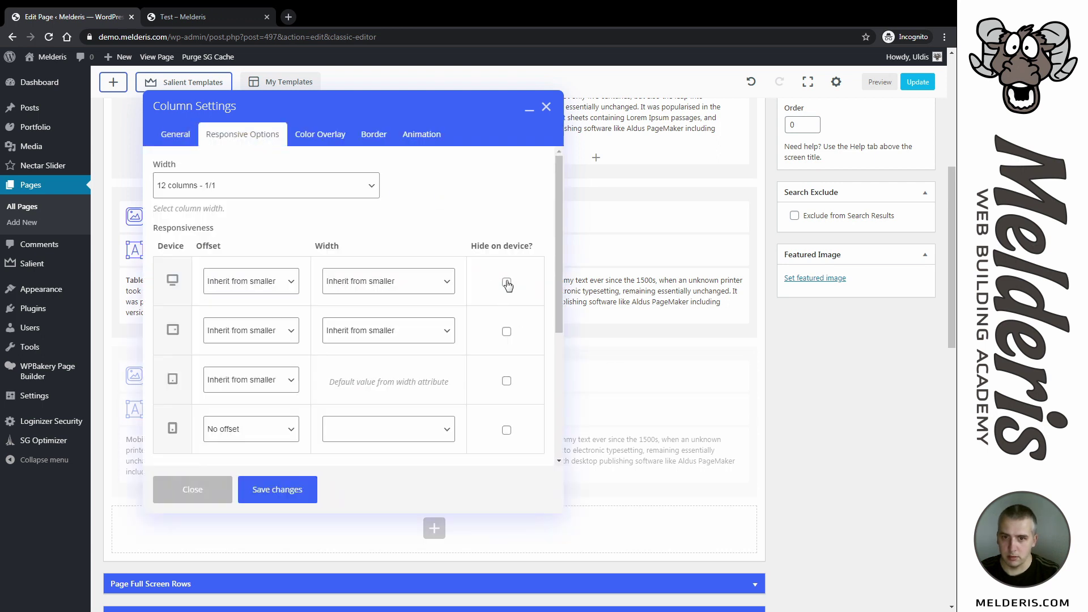
pyautogui.click(506, 282)
pyautogui.click(506, 331)
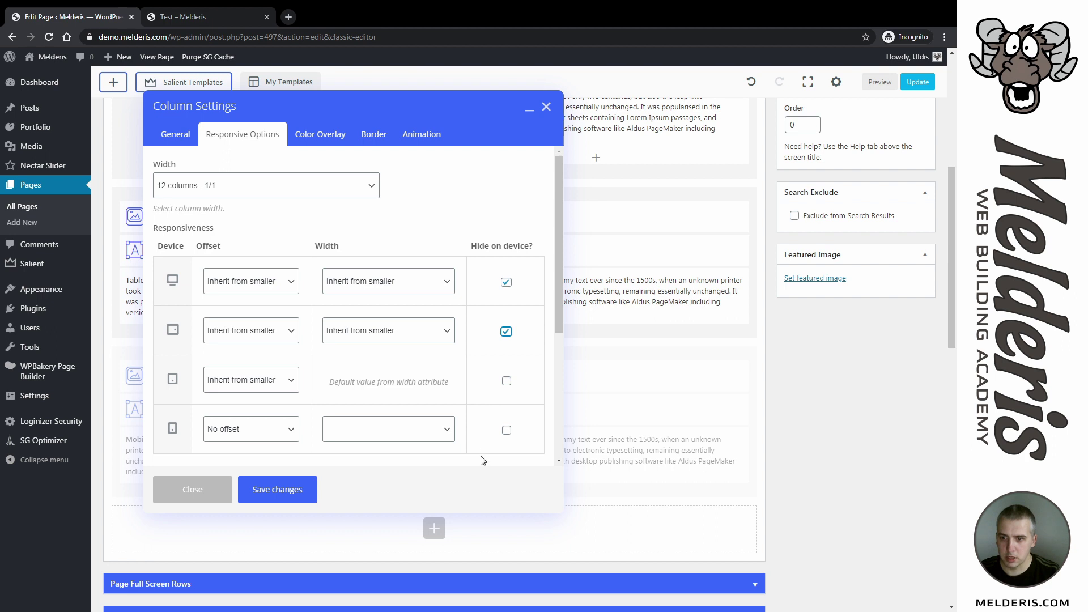
pyautogui.click(506, 430)
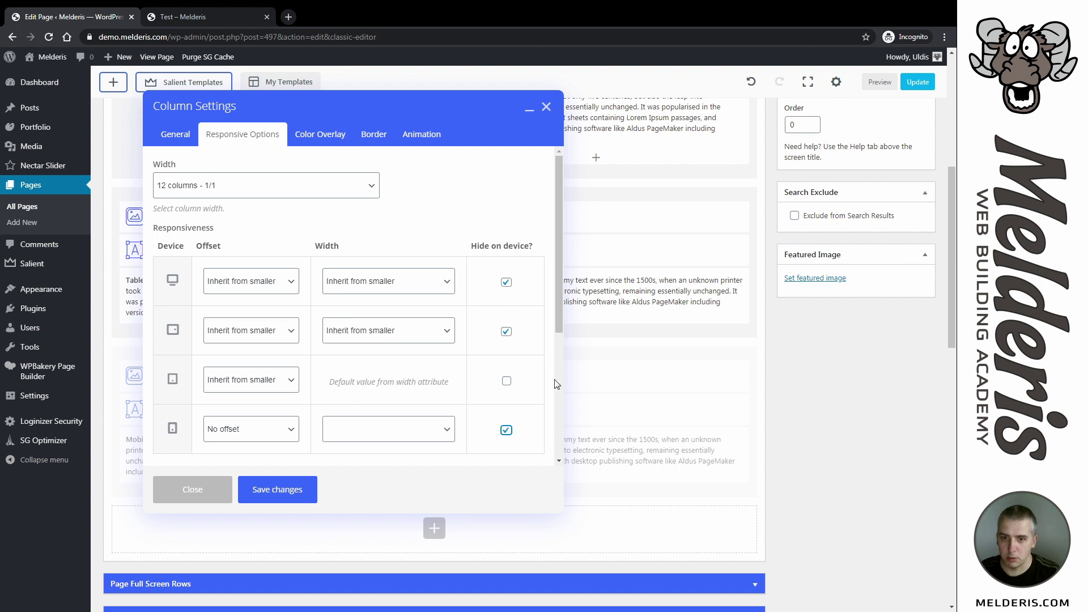
pyautogui.click(267, 491)
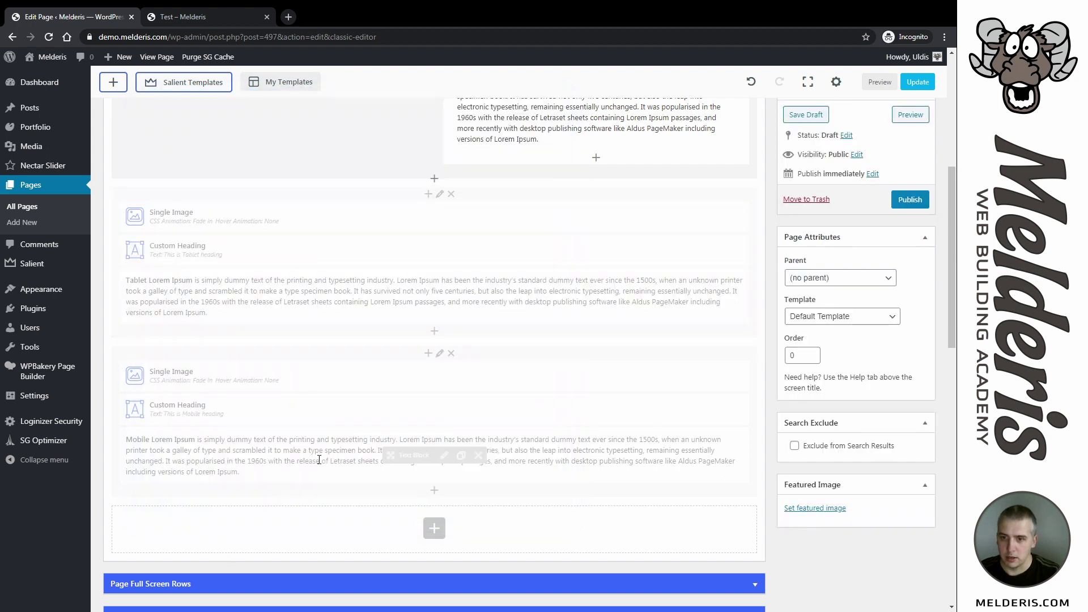
# - Also hide the mobile column on portrait tablet devices in its responsive options and save the column settings
pyautogui.click(440, 354)
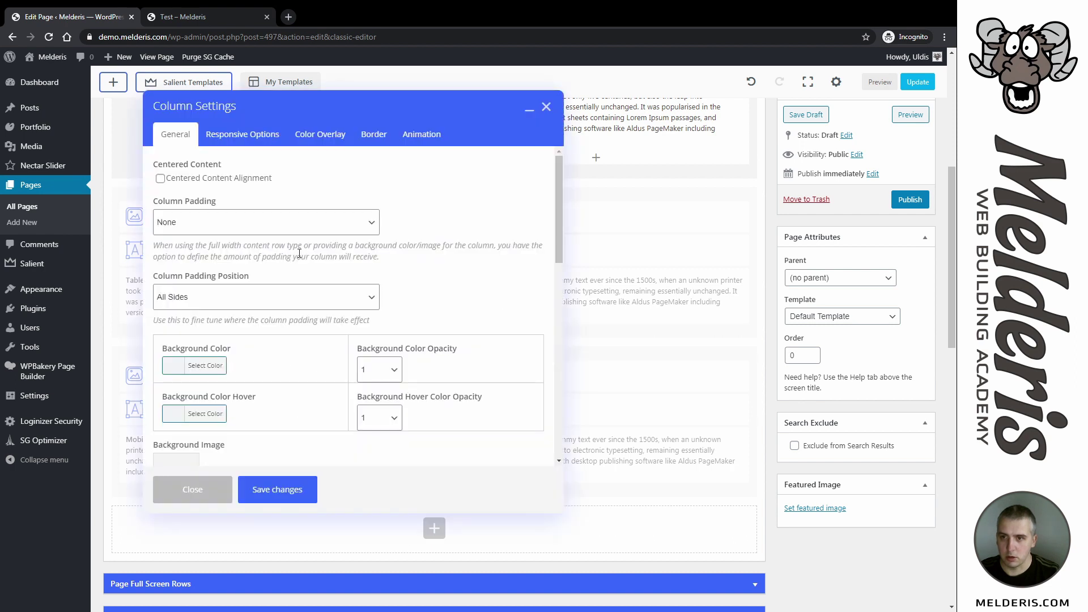
pyautogui.click(250, 140)
pyautogui.click(506, 381)
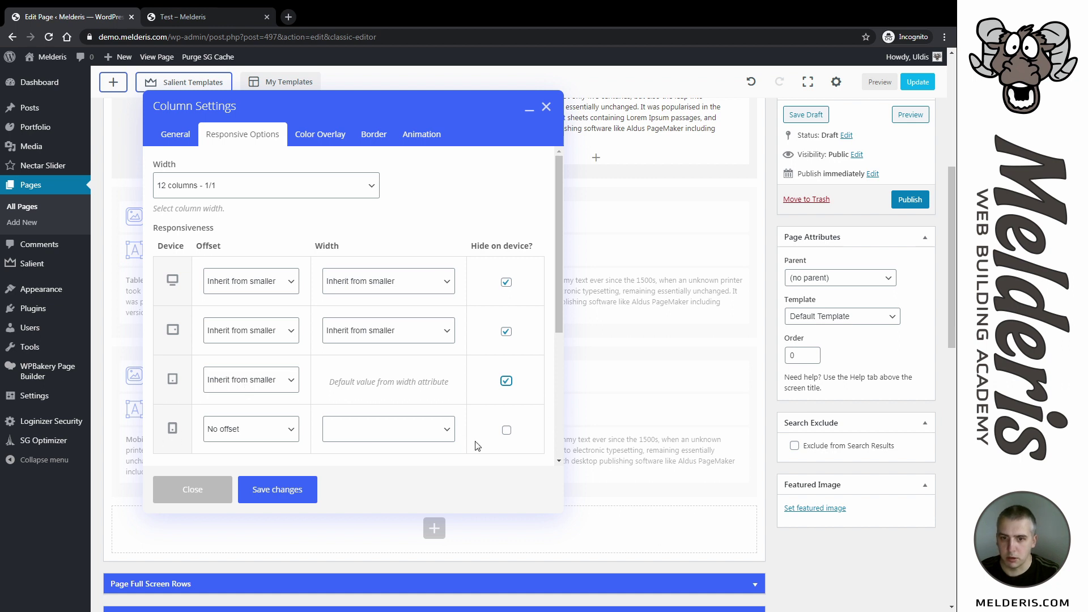
pyautogui.click(269, 490)
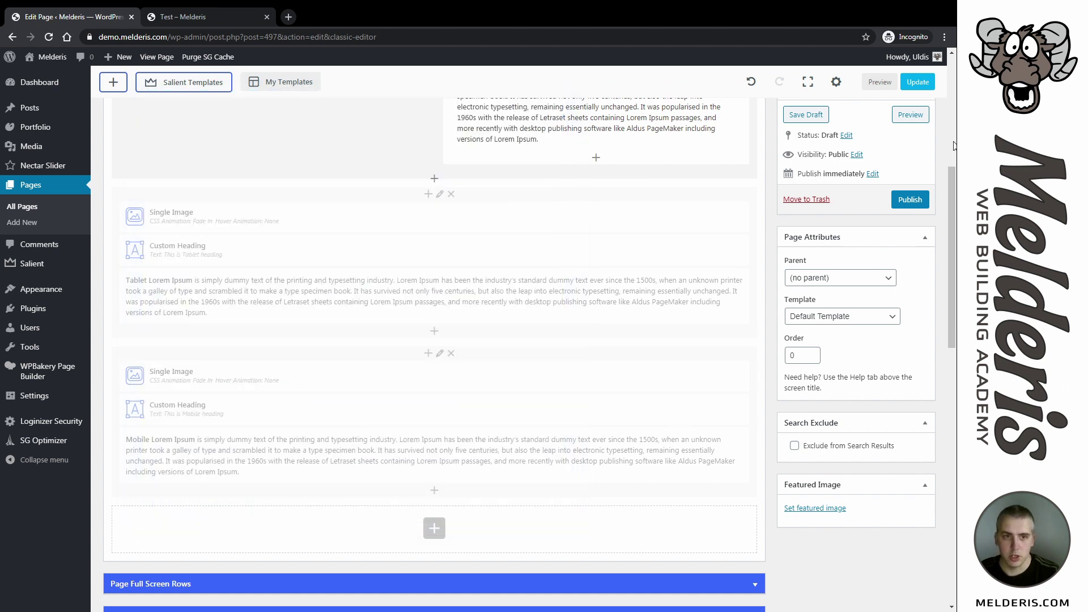
# - Preview the page at desktop width and in the responsive device view at 742 px width to check which column displays
pyautogui.click(879, 82)
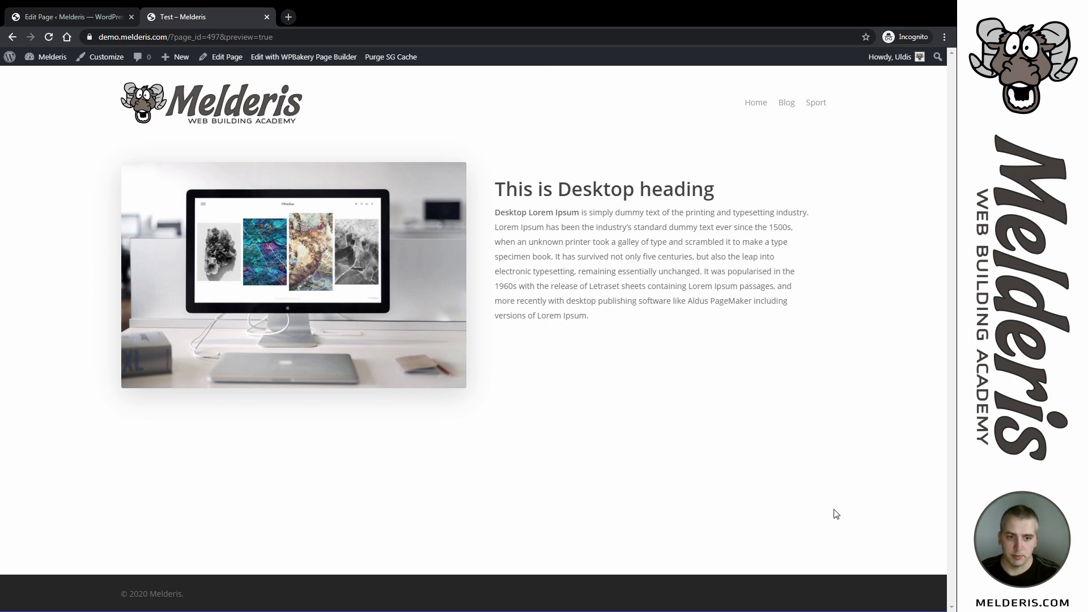
pyautogui.hotkey('ctrl', 'shift', 'i')
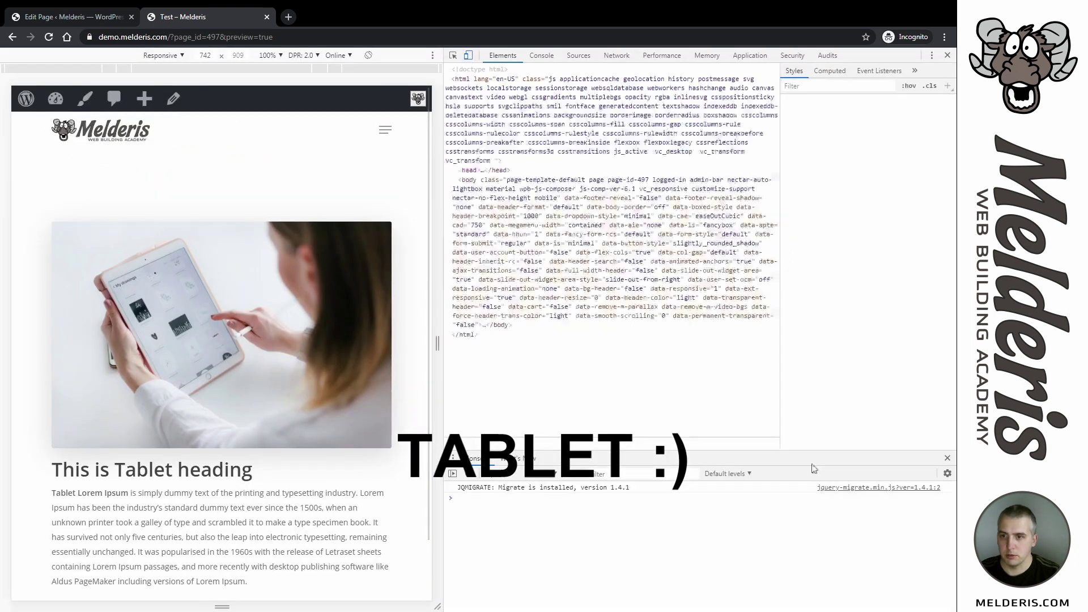
pyautogui.scroll(-1, 268, 337)
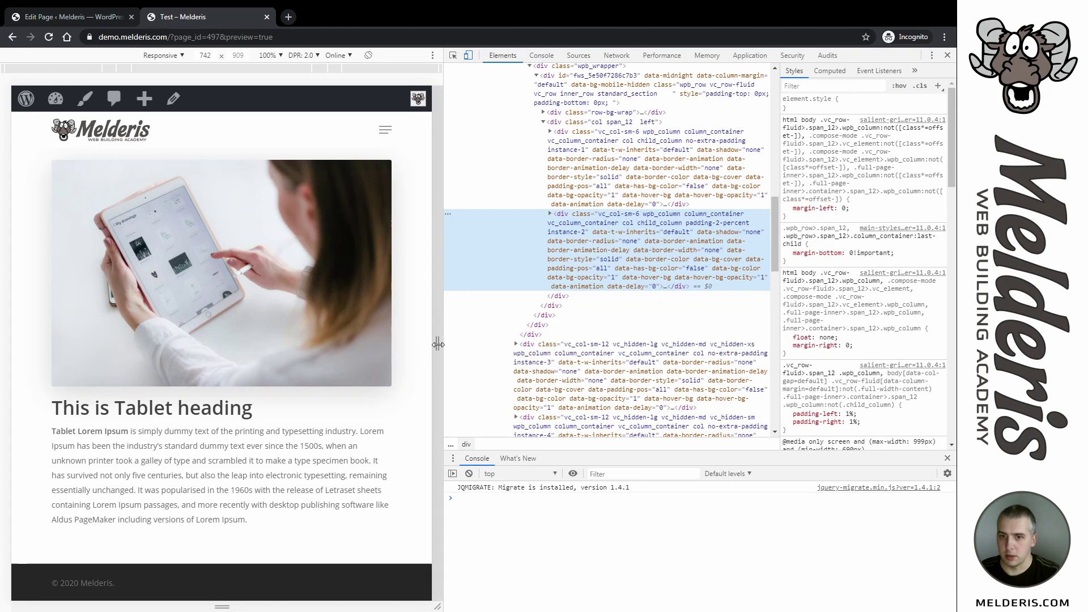
pyautogui.moveTo(438, 344)
pyautogui.mouseDown()
pyautogui.moveTo(333, 344)
pyautogui.moveTo(437, 343)
pyautogui.mouseUp()
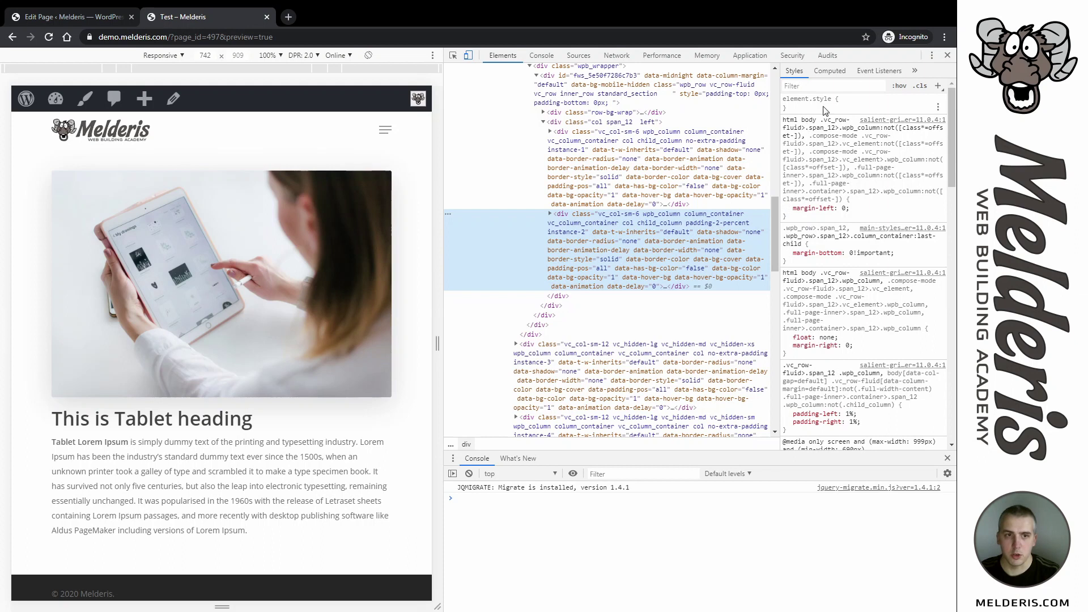
pyautogui.click(947, 55)
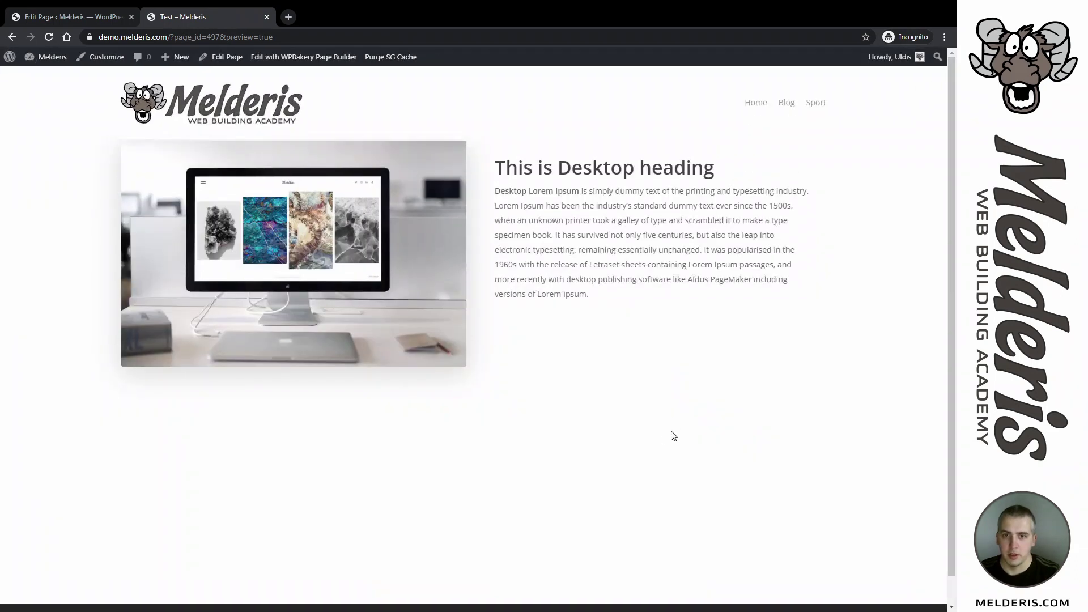